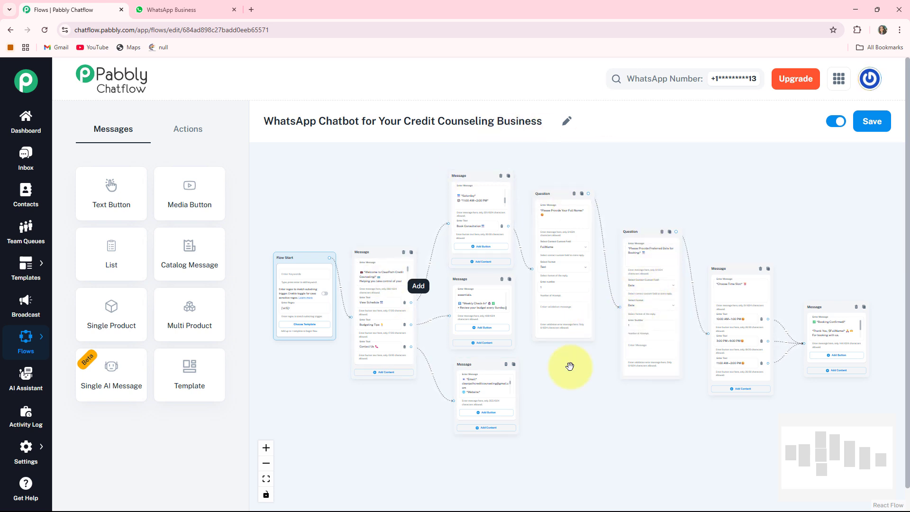
Step: Switch to WhatsApp Business and send the message "Hi" in the Credit Counseling Business chat
{"action": "left_click", "coordinate": [192, 10]}
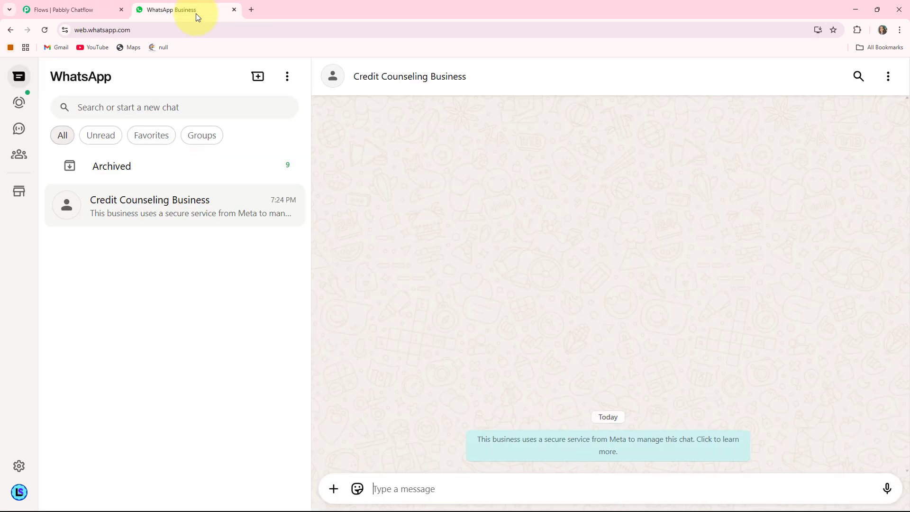
{"action": "left_click", "coordinate": [421, 489]}
{"action": "type", "text": "Hi"}
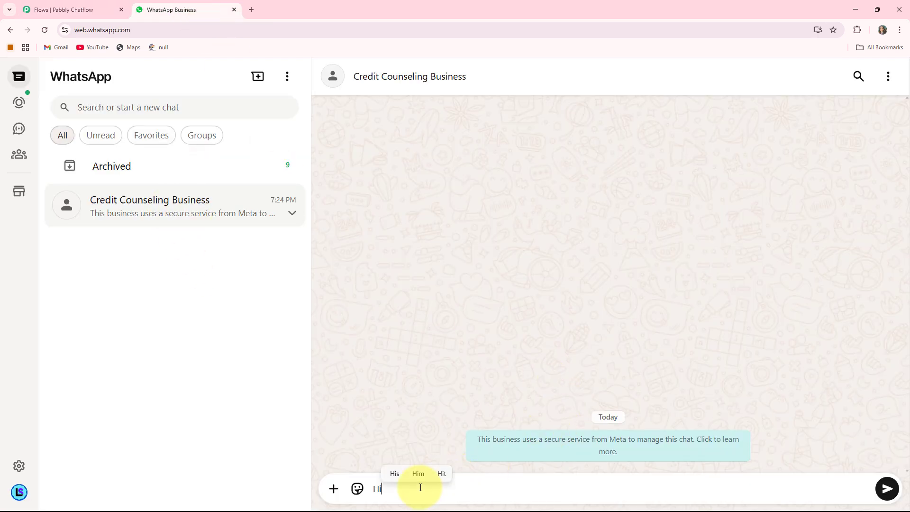
{"action": "key", "text": "Return"}
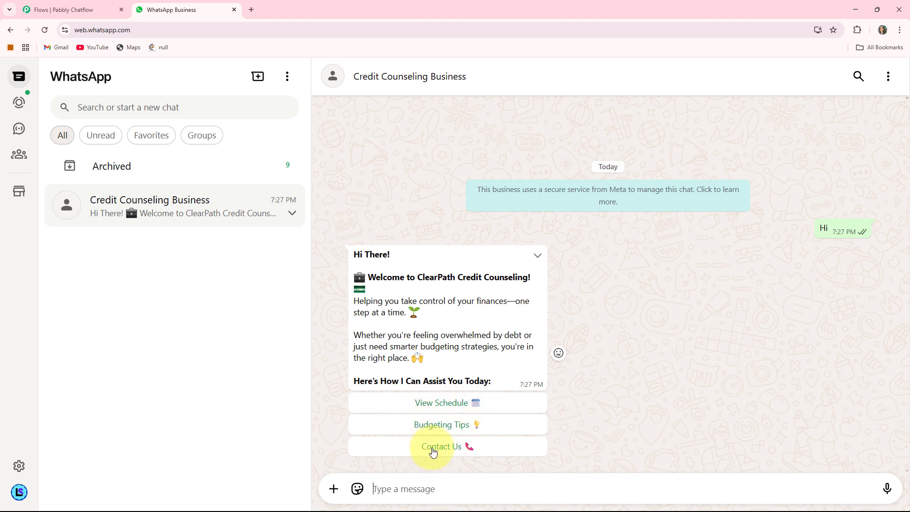
Step: Start a consultation booking through the chatbot's View Schedule and Book Consultation replies, and send the customer's full name
{"action": "left_click", "coordinate": [457, 403]}
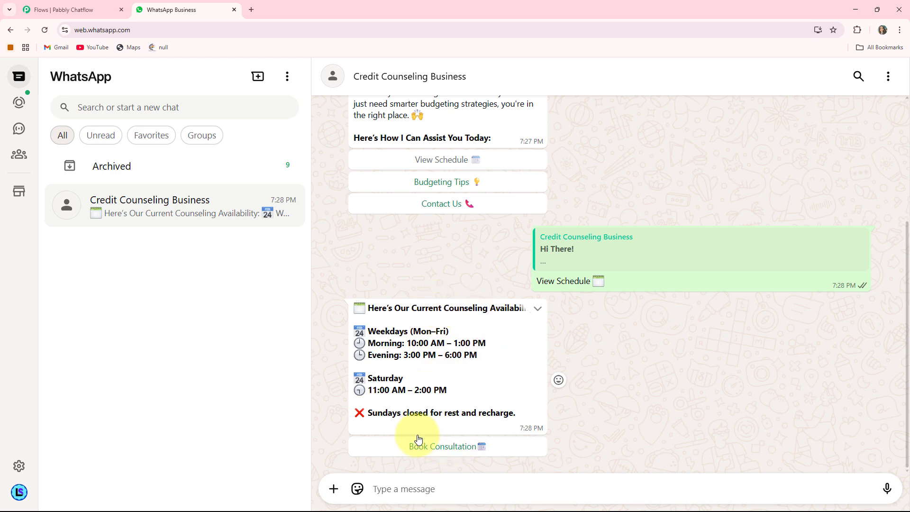
{"action": "left_click", "coordinate": [469, 449]}
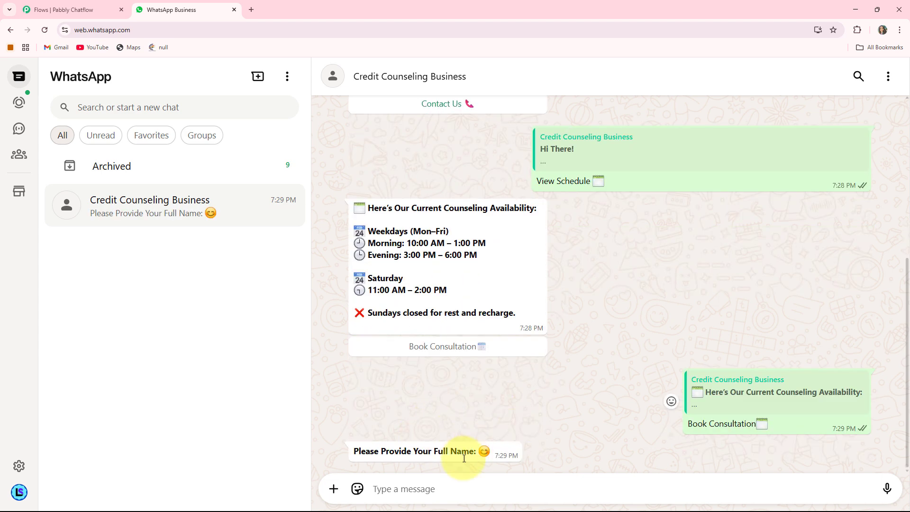
{"action": "left_click", "coordinate": [437, 483]}
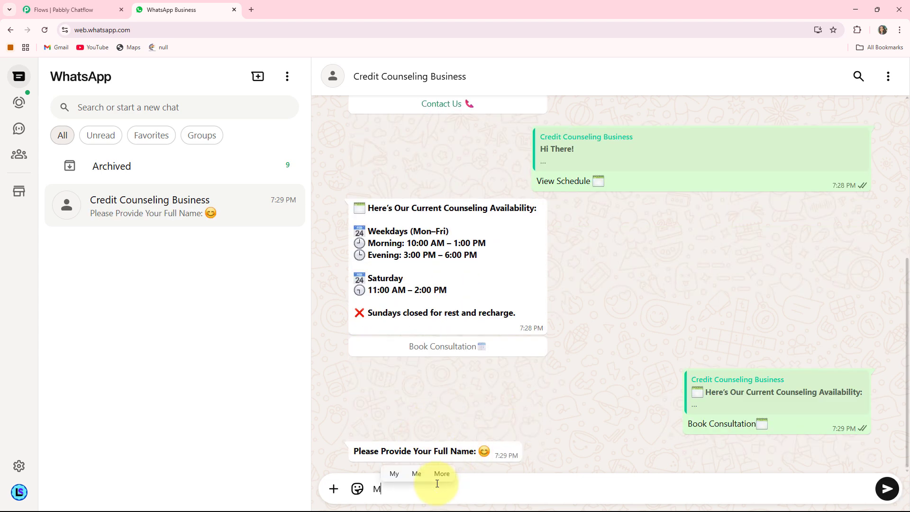
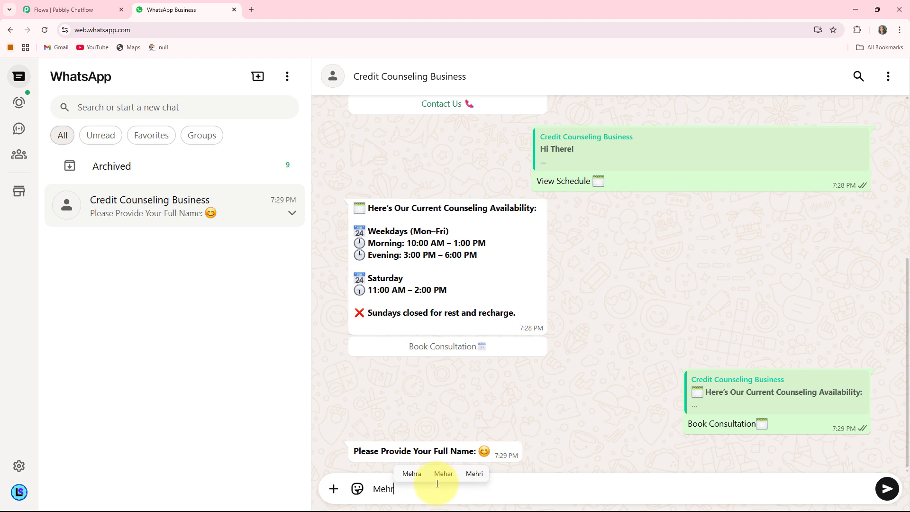
{"action": "key", "text": "Return"}
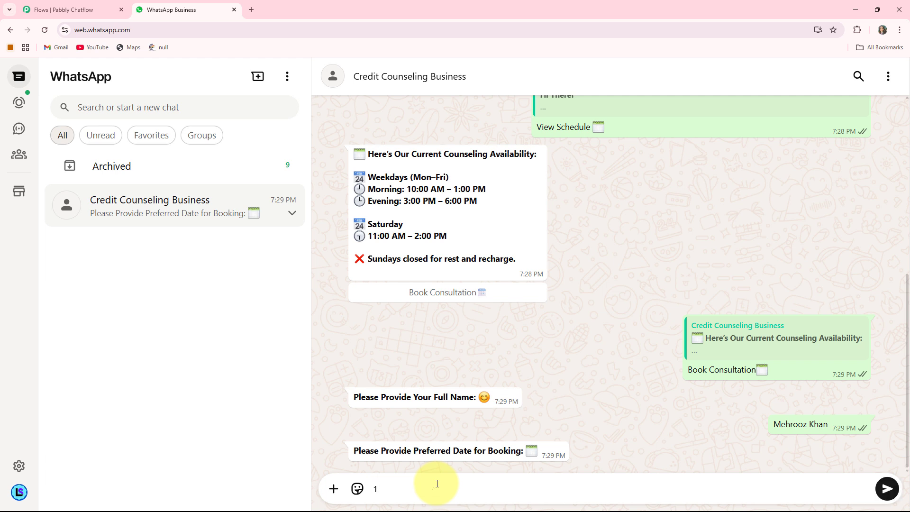
Step: Answer the booking prompts with the preferred date 13/06/2025 and the 10:00 AM – 1:00 PM time slot
{"action": "type", "text": "13/06/2025"}
{"action": "key", "text": "Return"}
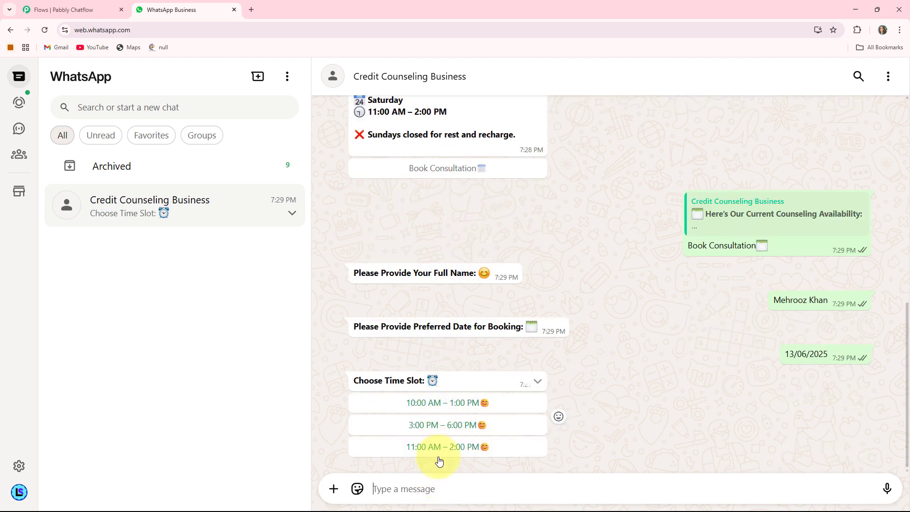
{"action": "scroll", "coordinate": [444, 218], "scroll_direction": "up", "scroll_amount": 4}
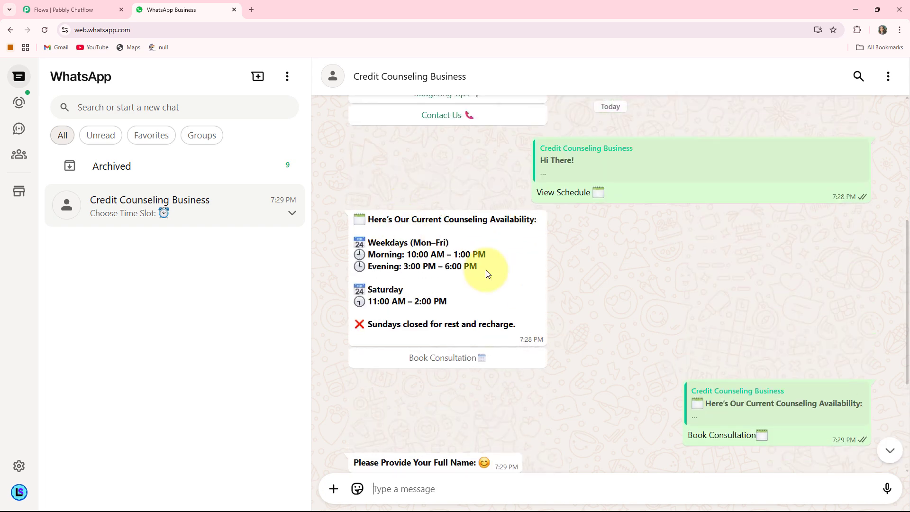
{"action": "scroll", "coordinate": [456, 319], "scroll_direction": "down", "scroll_amount": 4}
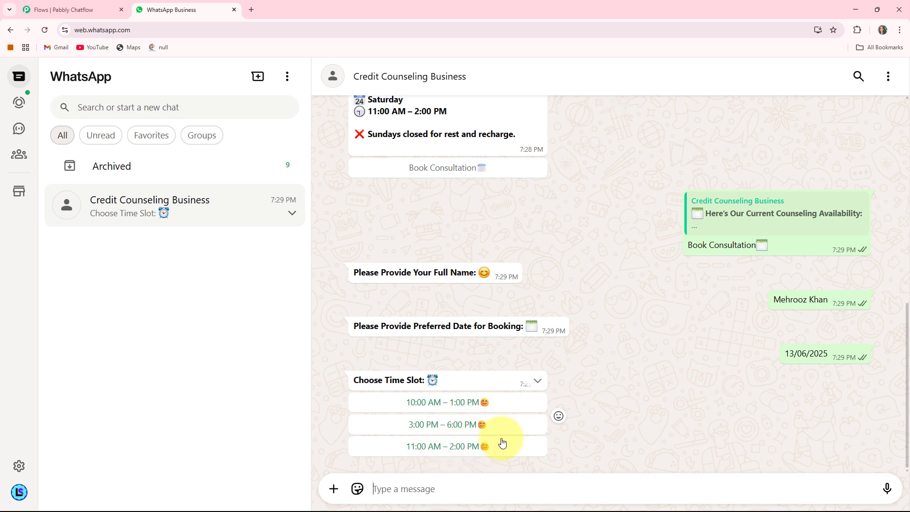
{"action": "left_click", "coordinate": [434, 404]}
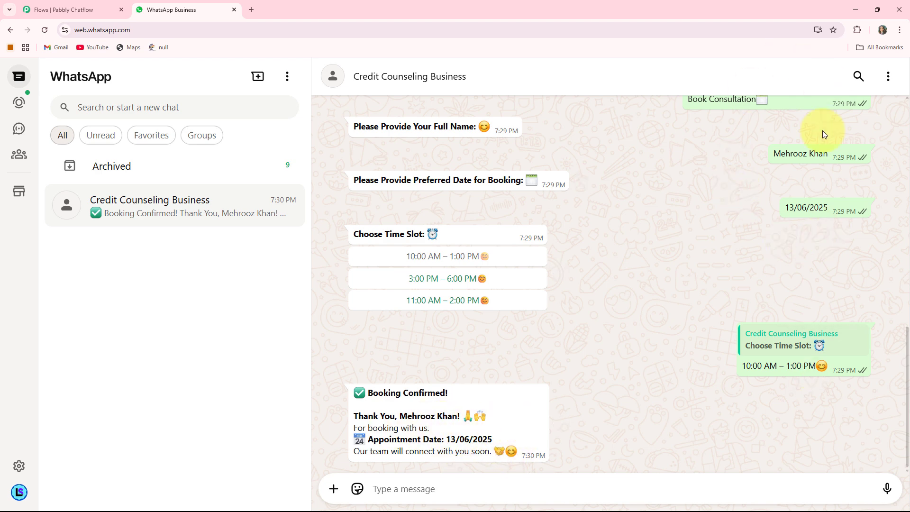
Step: Choose the Budgeting Tips and Contact Us options from the chatbot's welcome message
{"action": "scroll", "coordinate": [494, 331], "scroll_direction": "up", "scroll_amount": 10}
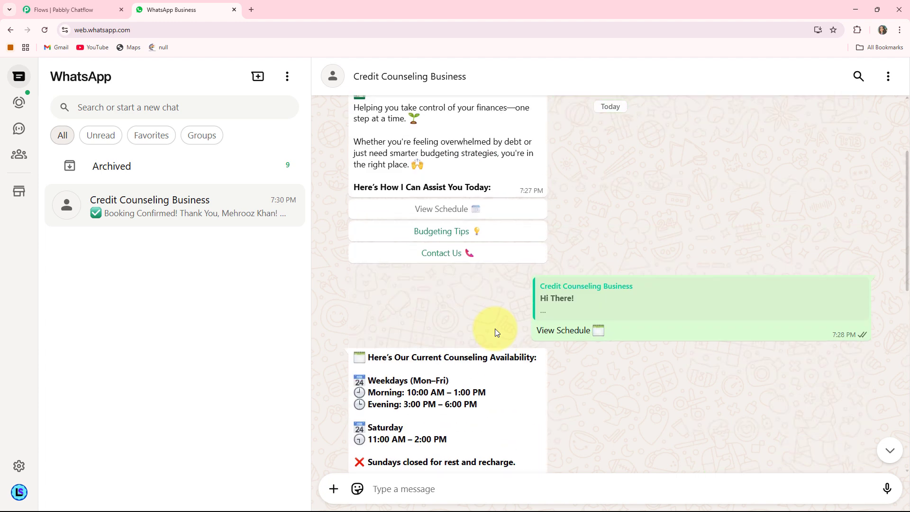
{"action": "left_click", "coordinate": [463, 232]}
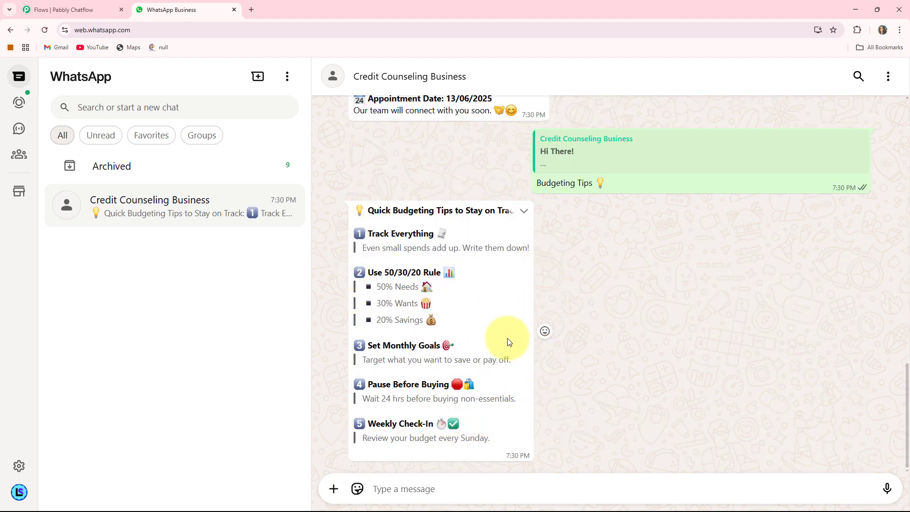
{"action": "scroll", "coordinate": [536, 314], "scroll_direction": "up", "scroll_amount": 10}
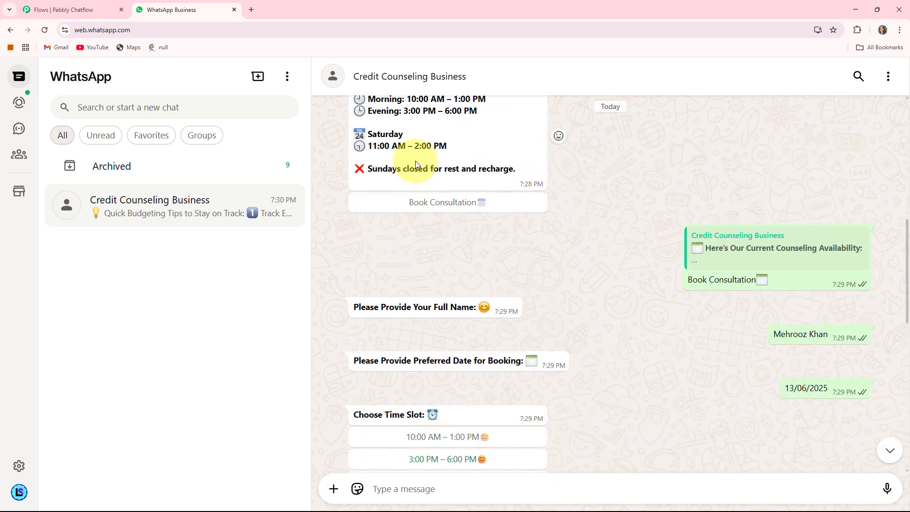
{"action": "scroll", "coordinate": [427, 155], "scroll_direction": "up", "scroll_amount": 4}
{"action": "left_click", "coordinate": [428, 150]}
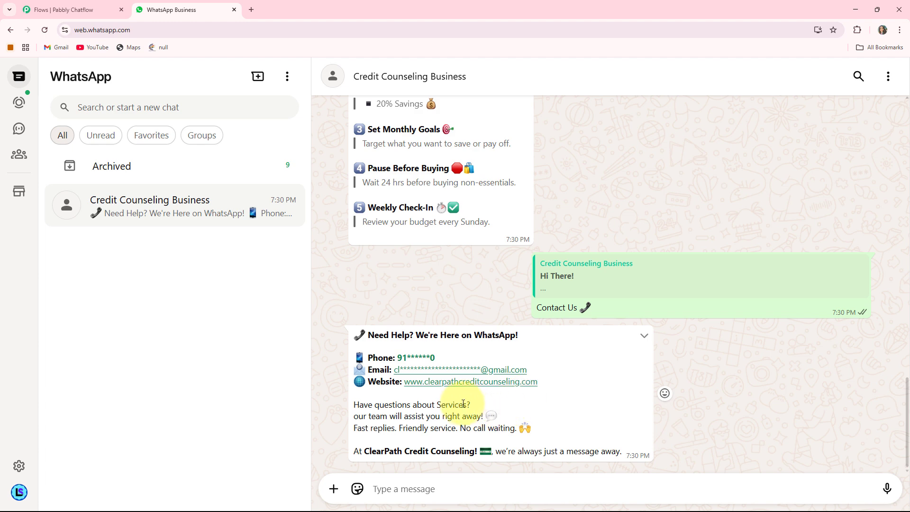
Step: Review the chatbot conversation, from the contact details reply back to the booking and schedule messages
{"action": "scroll", "coordinate": [538, 267], "scroll_direction": "up", "scroll_amount": 1}
{"action": "scroll", "coordinate": [519, 237], "scroll_direction": "down", "scroll_amount": 1}
{"action": "scroll", "coordinate": [545, 329], "scroll_direction": "up", "scroll_amount": 4}
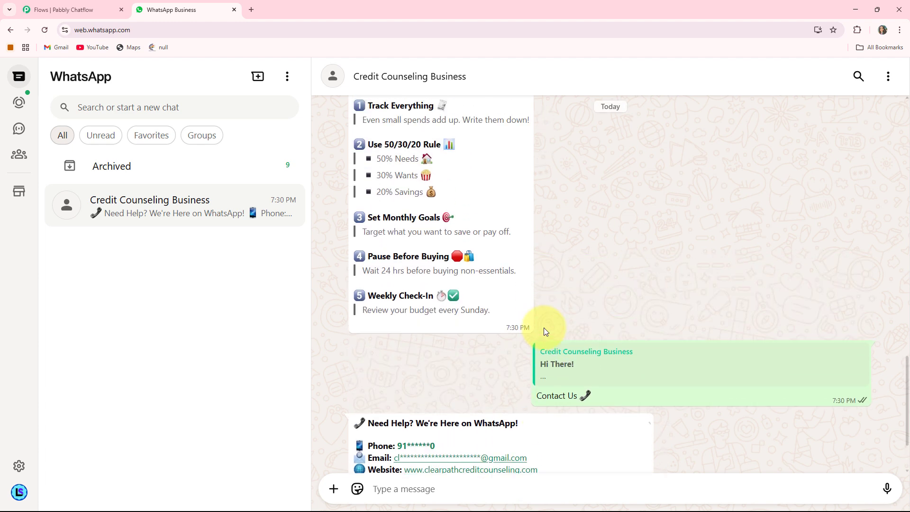
{"action": "scroll", "coordinate": [545, 329], "scroll_direction": "up", "scroll_amount": 4}
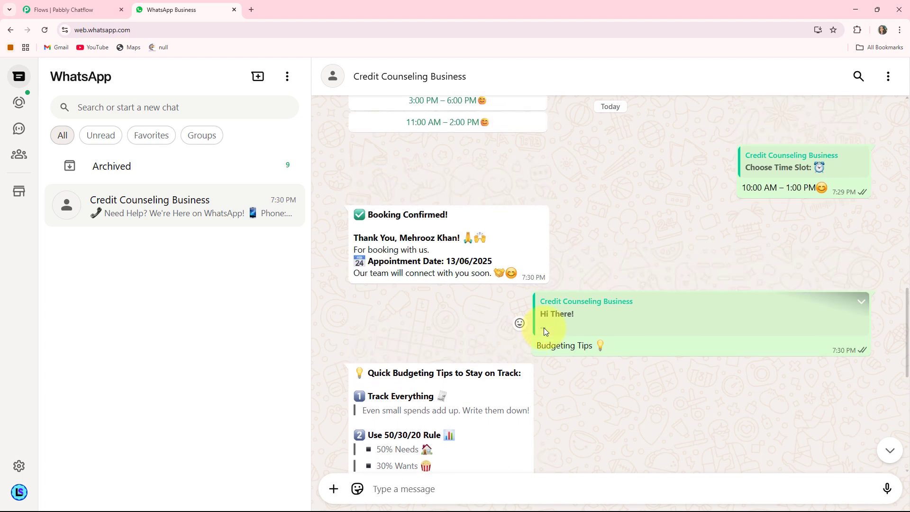
{"action": "scroll", "coordinate": [544, 328], "scroll_direction": "up", "scroll_amount": 3}
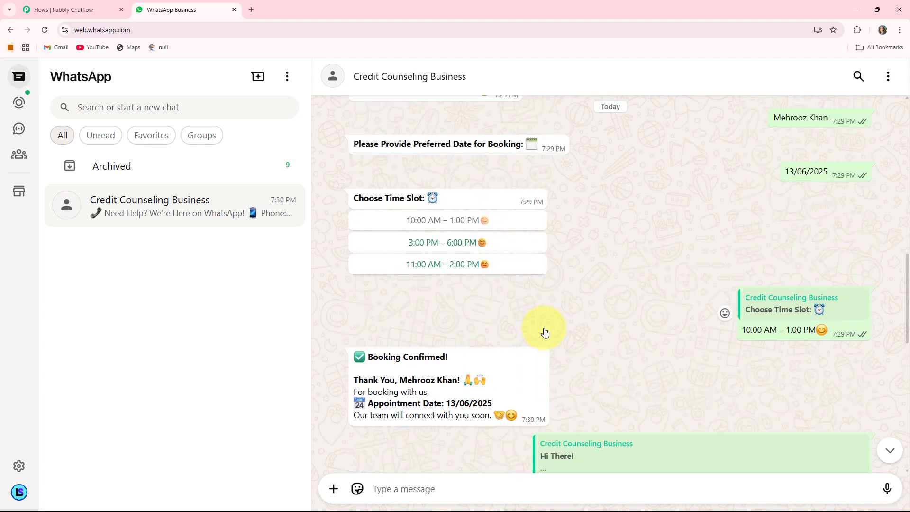
{"action": "scroll", "coordinate": [544, 331], "scroll_direction": "up", "scroll_amount": 6}
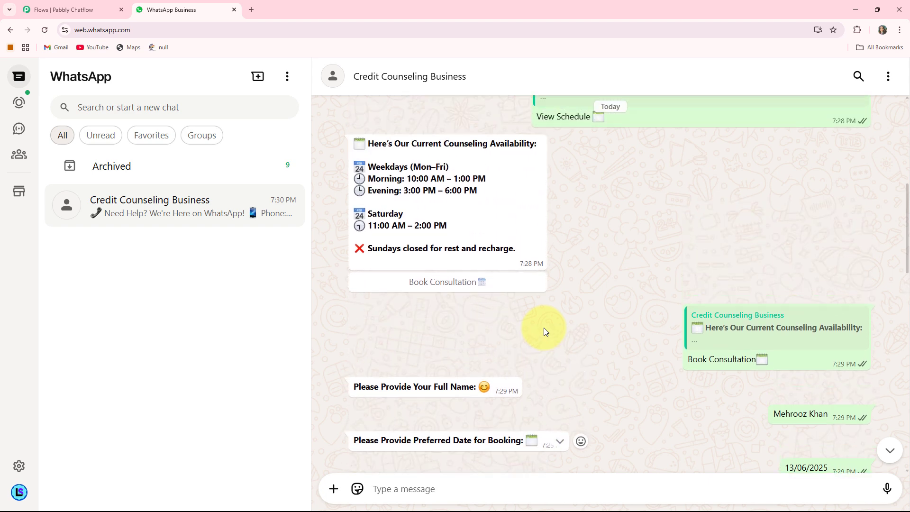
{"action": "scroll", "coordinate": [544, 328], "scroll_direction": "up", "scroll_amount": 2}
{"action": "scroll", "coordinate": [545, 328], "scroll_direction": "down", "scroll_amount": 5}
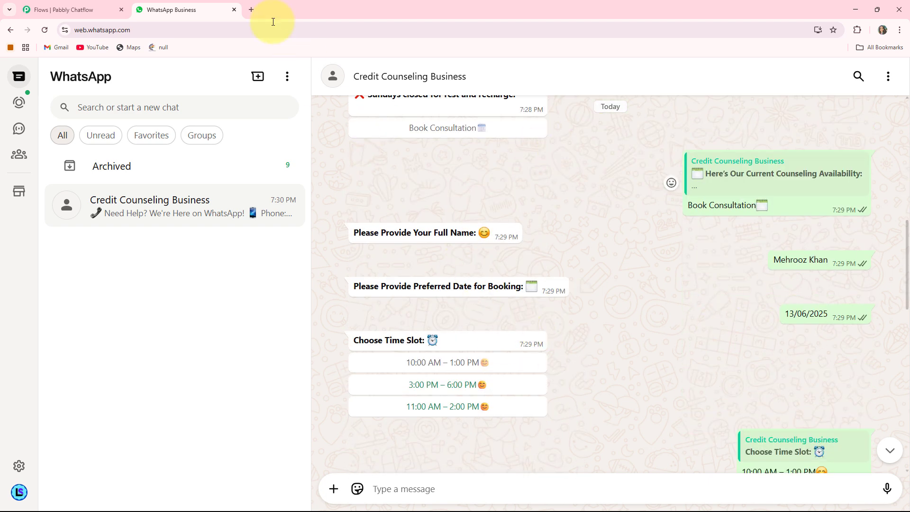
Step: Open the Pabbly Chatflow website at pabbly.com/chatflow in a new browser tab
{"action": "left_click", "coordinate": [248, 14]}
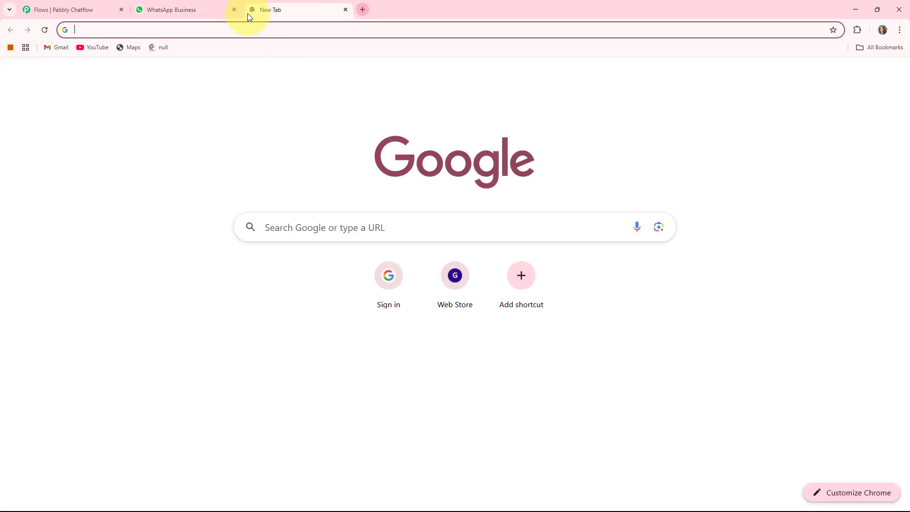
{"action": "left_click", "coordinate": [163, 27]}
{"action": "type", "text": "pabb"}
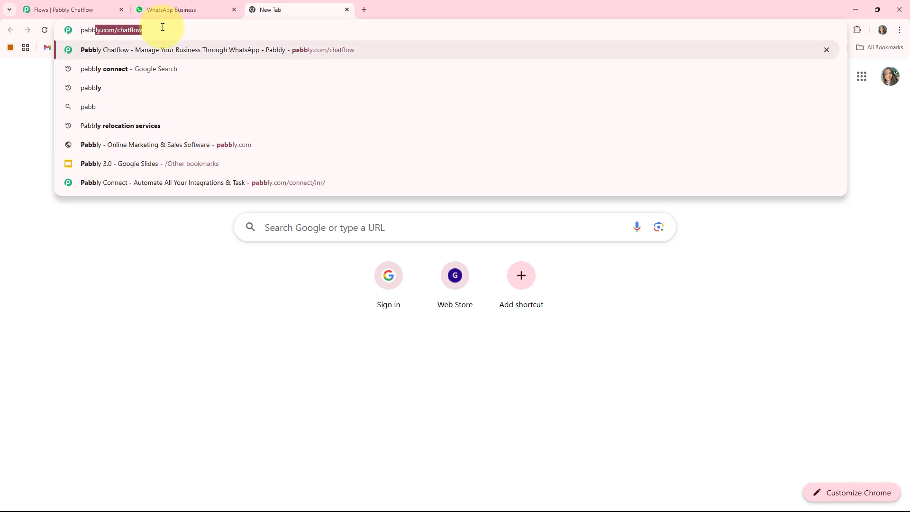
{"action": "key", "text": "Right"}
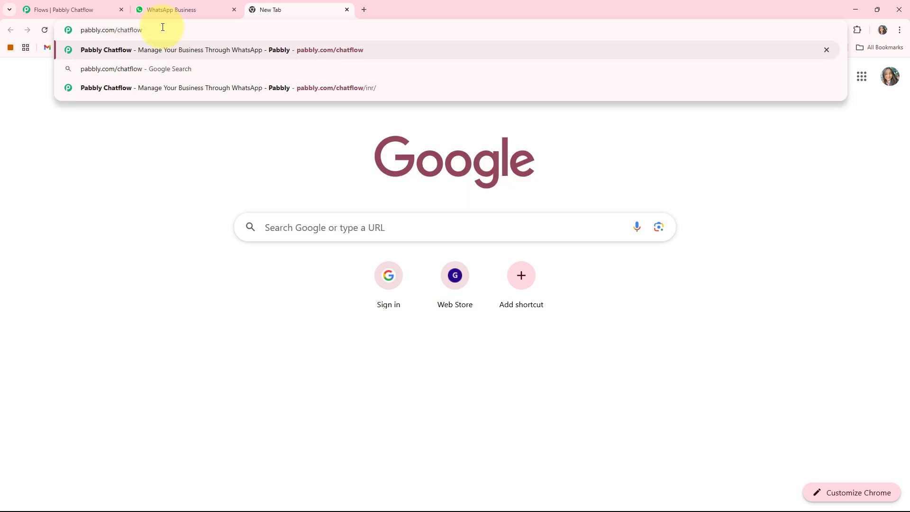
{"action": "key", "text": "Return"}
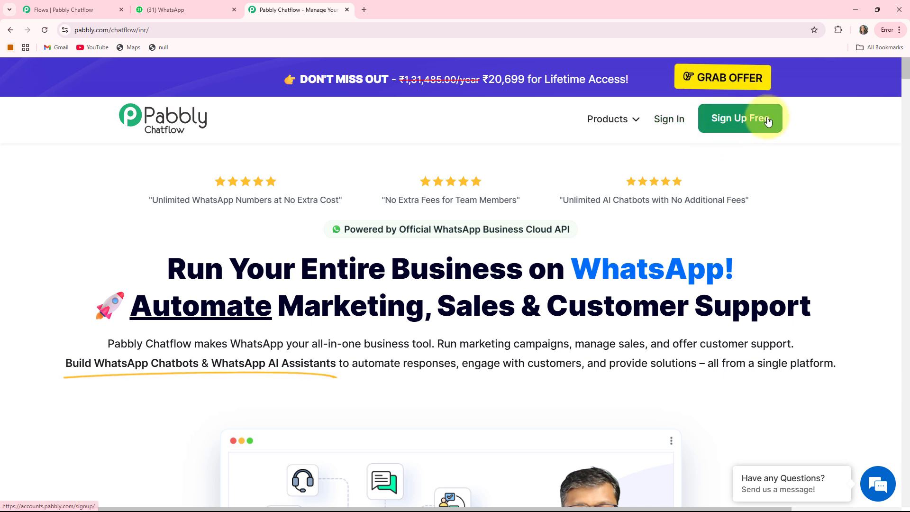
Step: Sign in to the Pabbly account and access the Pabbly Chatflow application
{"action": "left_click", "coordinate": [671, 121]}
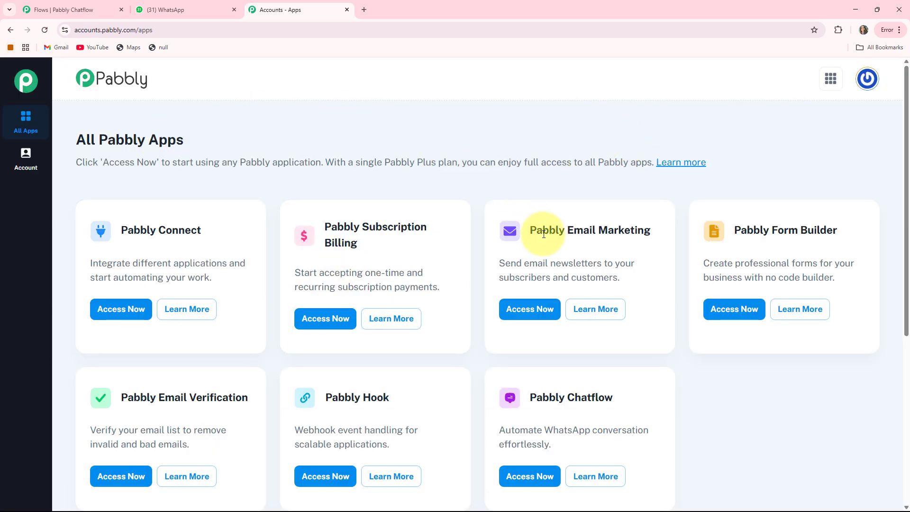
{"action": "scroll", "coordinate": [450, 328], "scroll_direction": "down", "scroll_amount": 1}
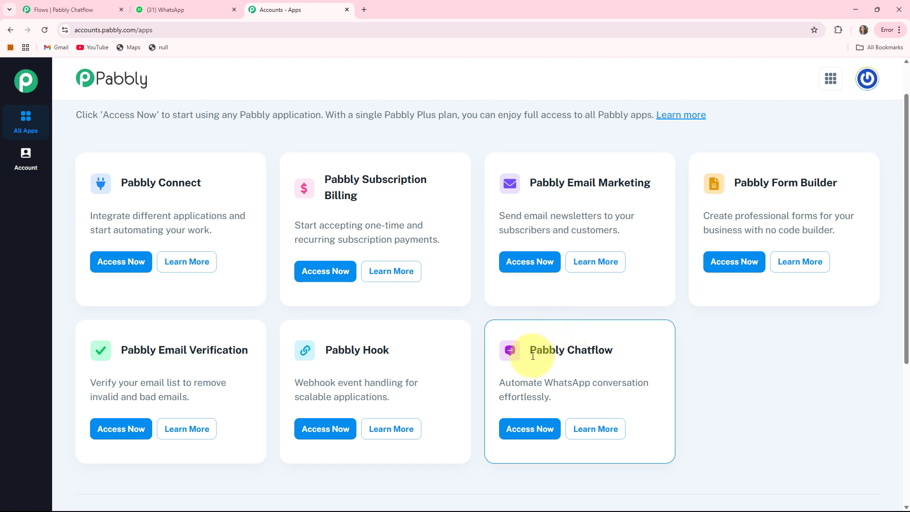
{"action": "left_click_drag", "start_coordinate": [533, 353], "coordinate": [644, 350]}
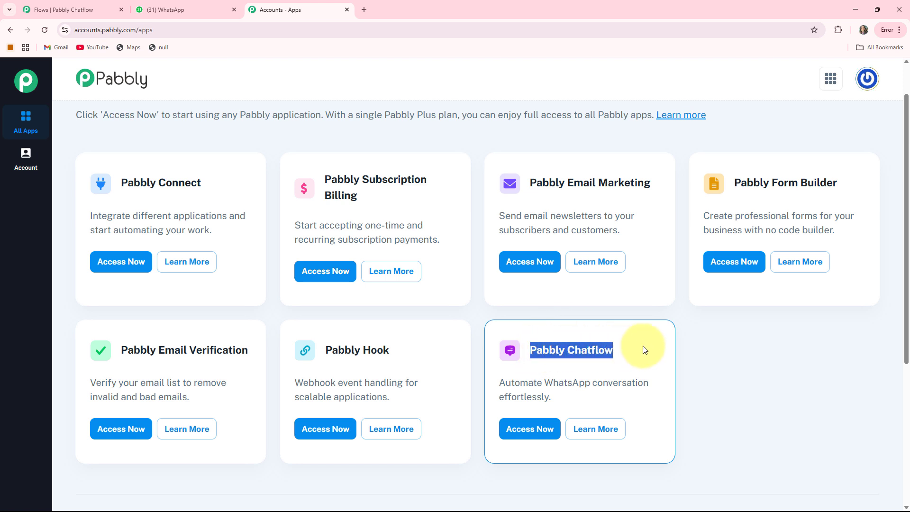
{"action": "left_click", "coordinate": [522, 428]}
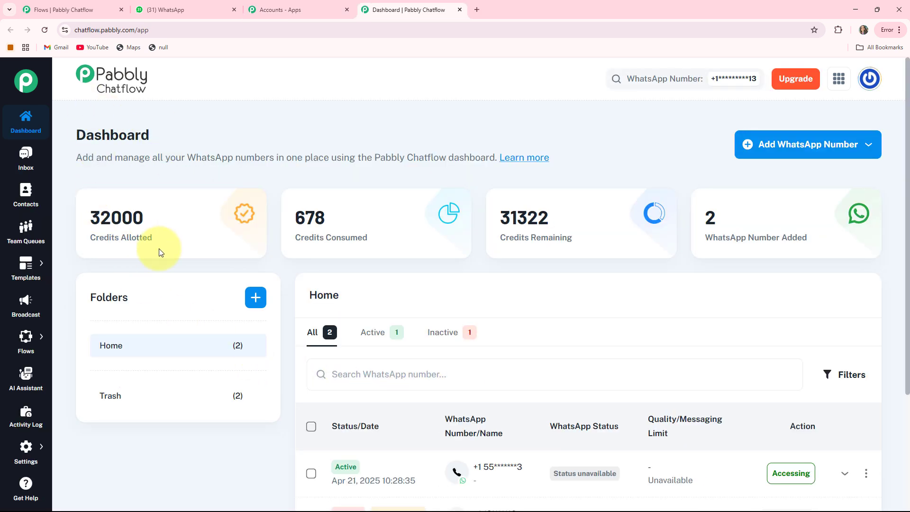
Step: Examine the allotted, consumed and remaining credits on the Chatflow dashboard
{"action": "left_click_drag", "start_coordinate": [92, 239], "coordinate": [189, 237]}
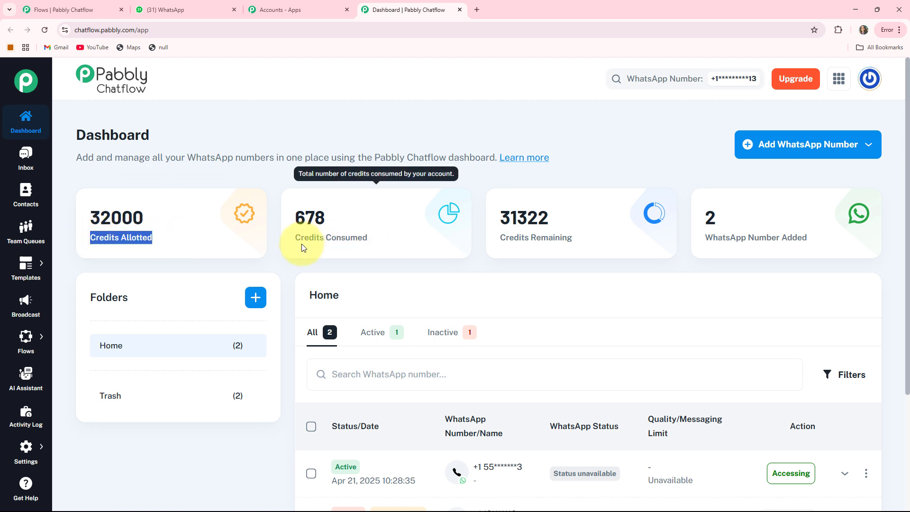
{"action": "left_click_drag", "start_coordinate": [296, 238], "coordinate": [368, 238]}
{"action": "left_click_drag", "start_coordinate": [485, 239], "coordinate": [653, 240]}
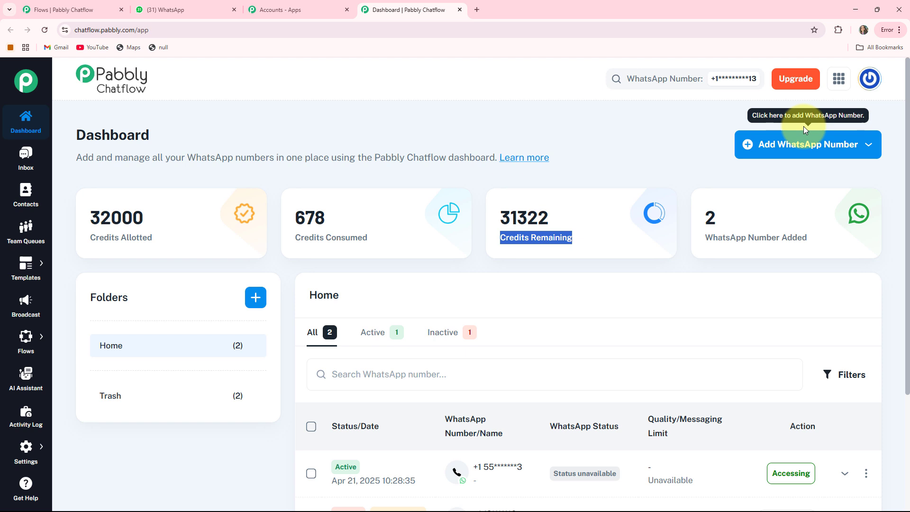
Step: Check the connection options for adding a WhatsApp number and review the dashboard's list of added numbers
{"action": "left_click", "coordinate": [854, 152]}
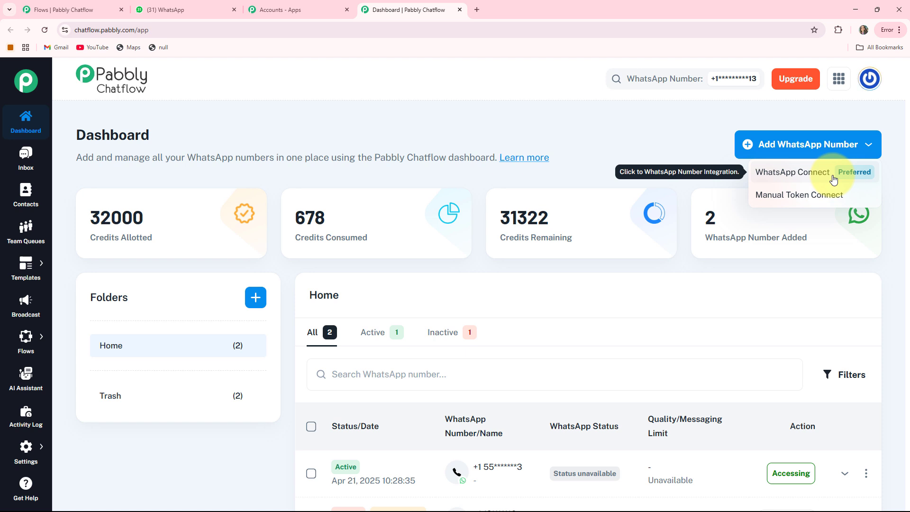
{"action": "left_click", "coordinate": [800, 201]}
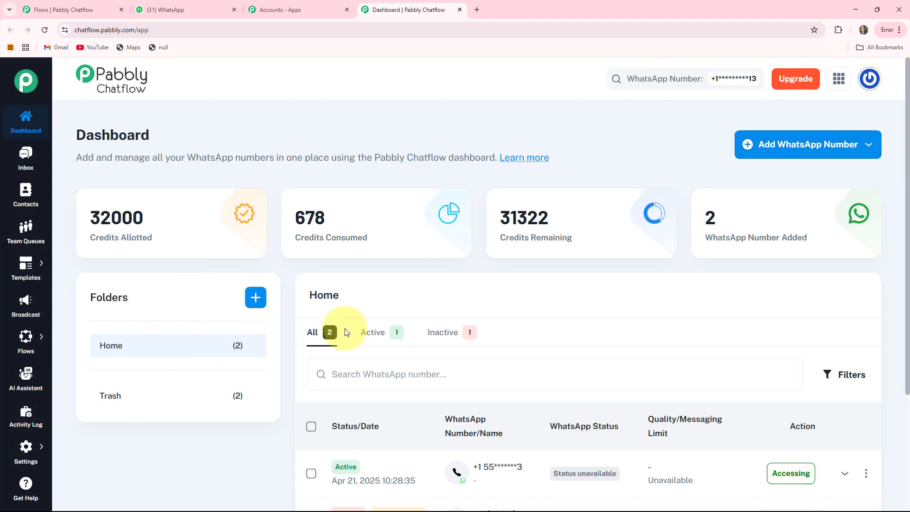
{"action": "scroll", "coordinate": [773, 237], "scroll_direction": "down", "scroll_amount": 3}
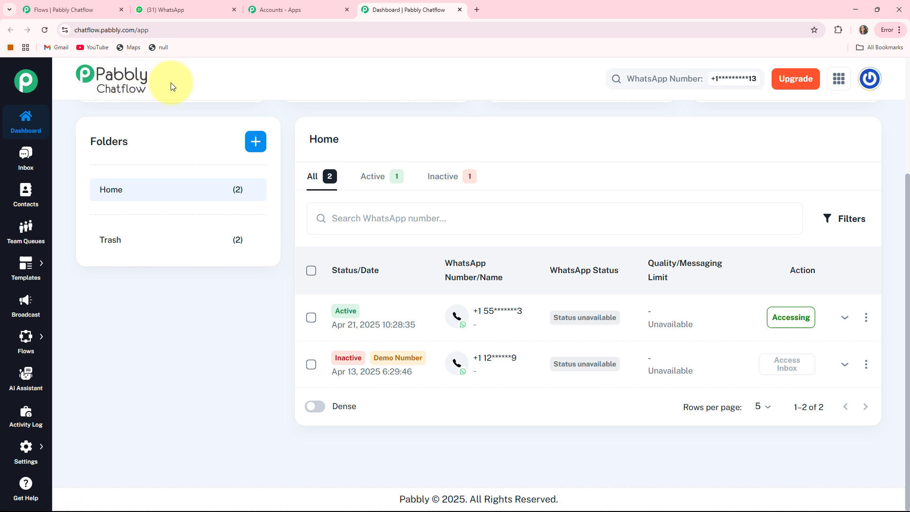
{"action": "scroll", "coordinate": [171, 86], "scroll_direction": "up", "scroll_amount": 3}
Step: Open the Inbox with the list of all chats
{"action": "left_click", "coordinate": [22, 159]}
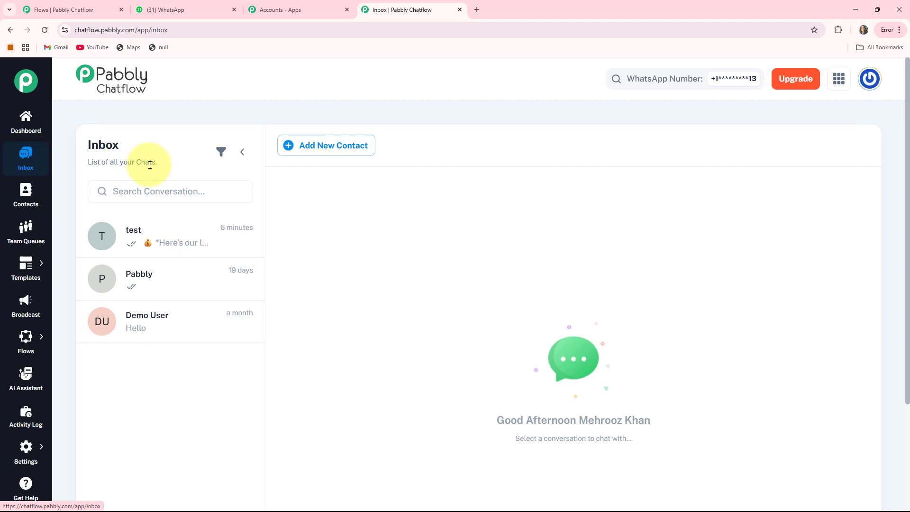
Step: Review the test conversation in the inbox and tour the Contacts, Team Queues and Templates pages
{"action": "left_click", "coordinate": [148, 245]}
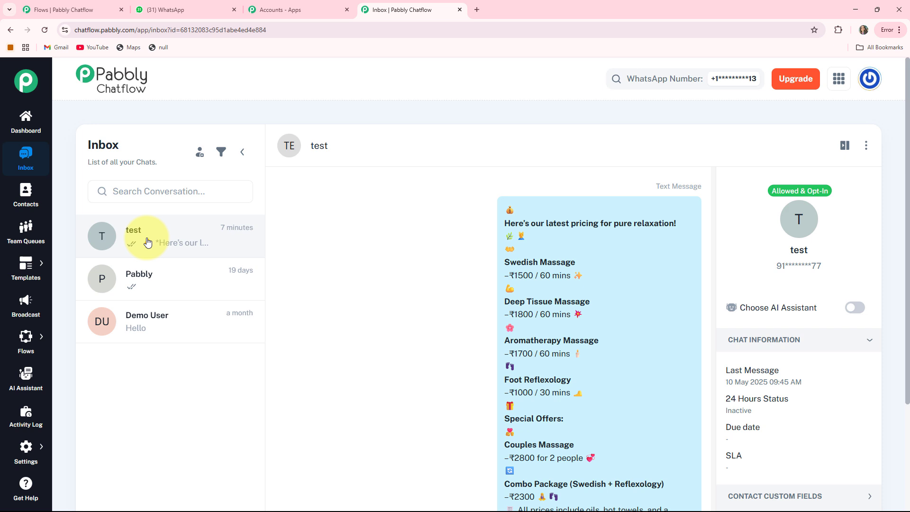
{"action": "left_click", "coordinate": [26, 199]}
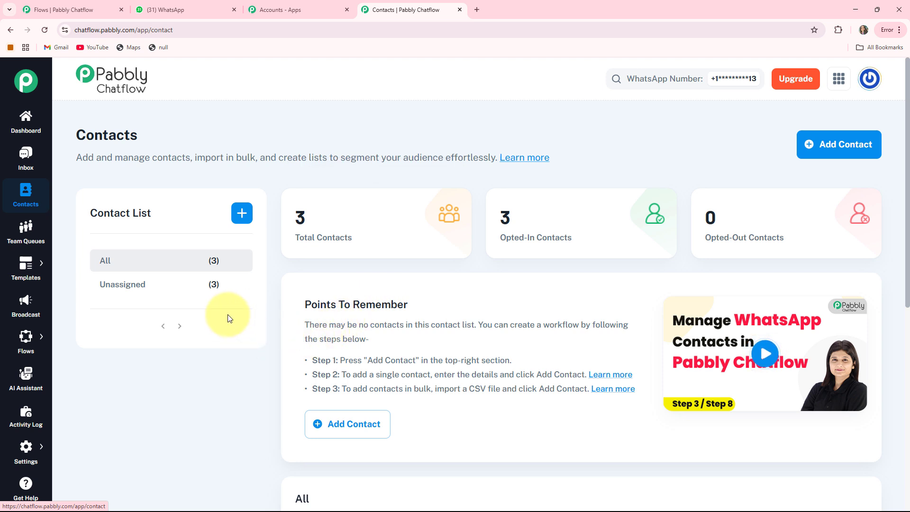
{"action": "left_click", "coordinate": [25, 234]}
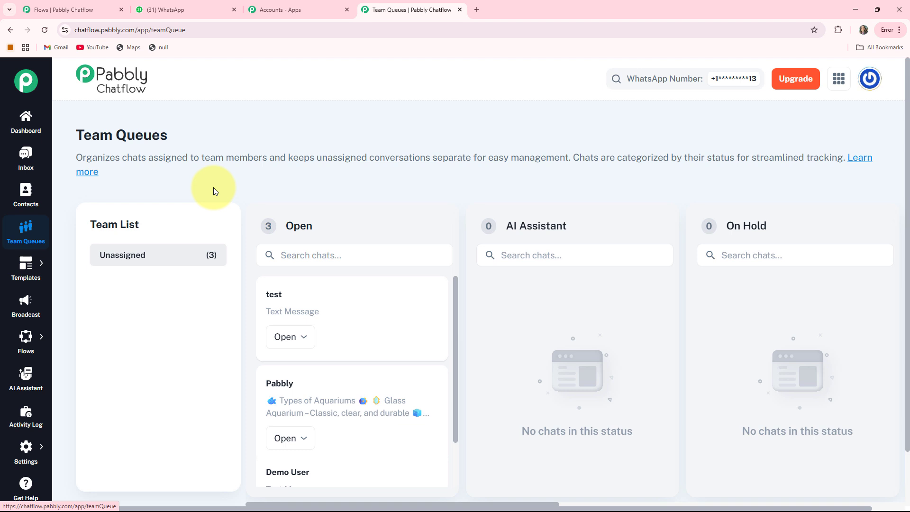
{"action": "left_click", "coordinate": [49, 271]}
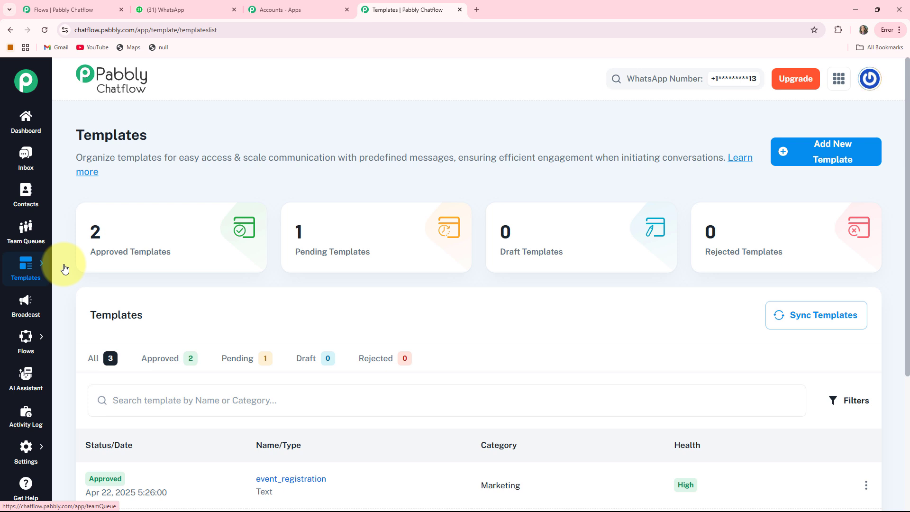
Step: Tour the Broadcast, Flows, AI Assistant and Activity Log pages
{"action": "left_click", "coordinate": [32, 305]}
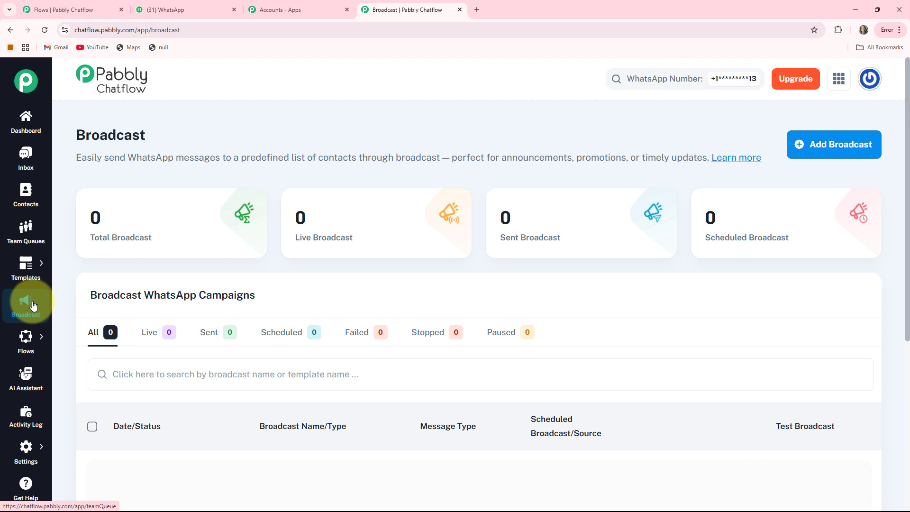
{"action": "mouse_move", "coordinate": [23, 342]}
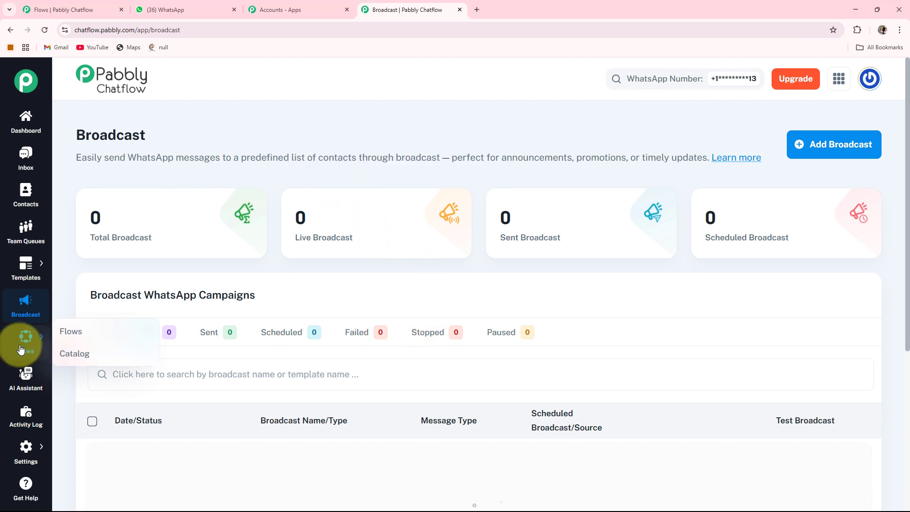
{"action": "left_click", "coordinate": [61, 333]}
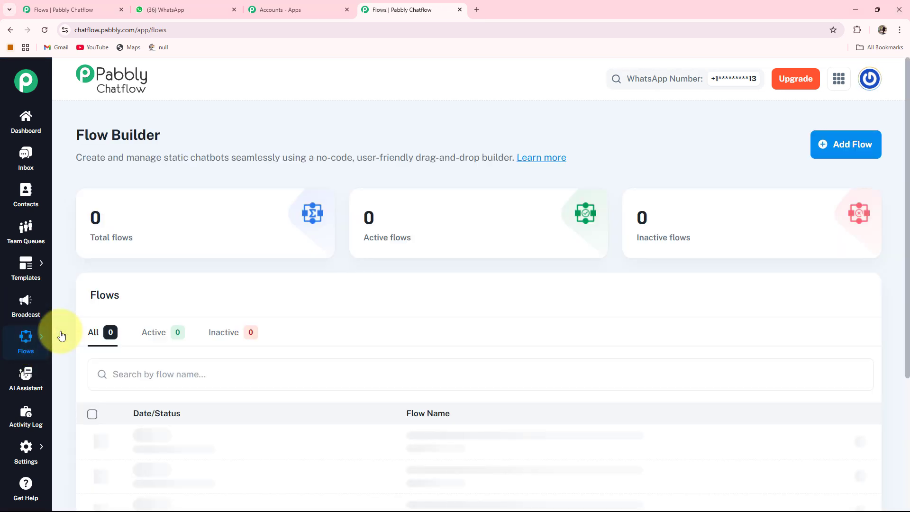
{"action": "left_click", "coordinate": [22, 380]}
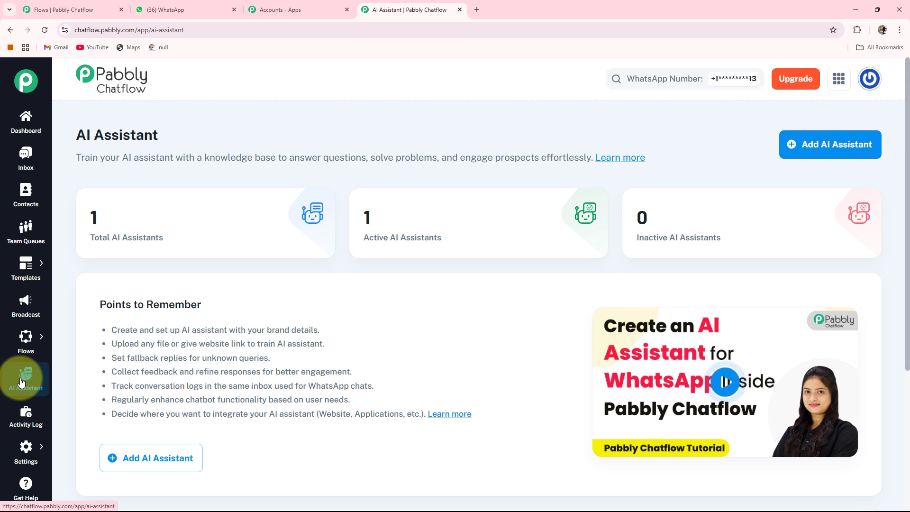
{"action": "left_click", "coordinate": [19, 425]}
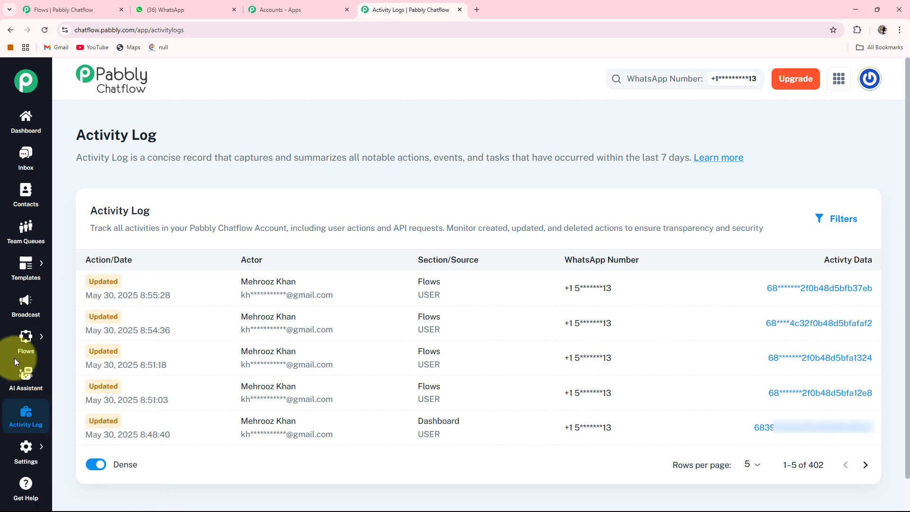
Step: Return to the Flow Builder and add a new flow
{"action": "mouse_move", "coordinate": [27, 342]}
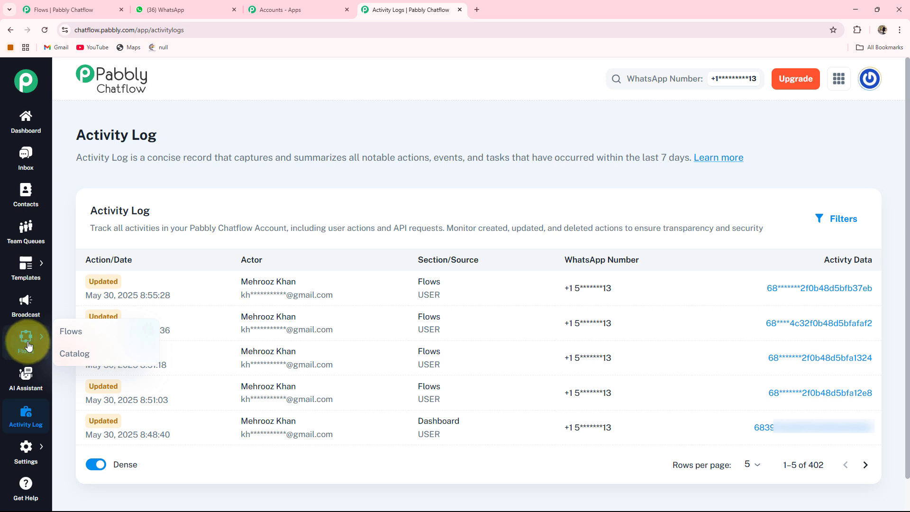
{"action": "left_click", "coordinate": [67, 332]}
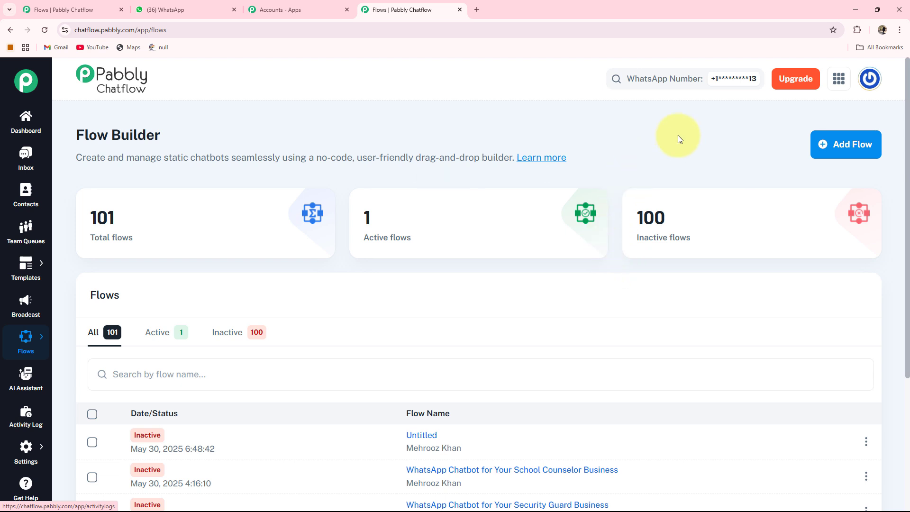
{"action": "left_click", "coordinate": [849, 150]}
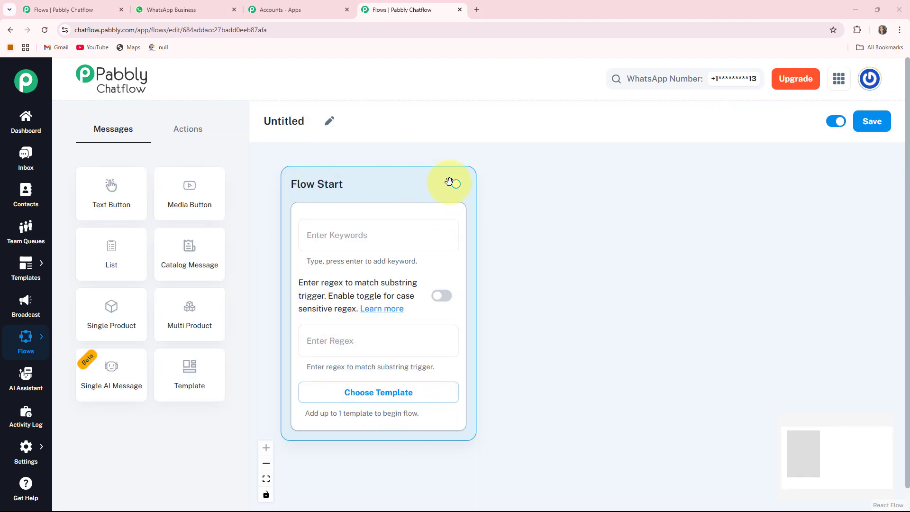
Step: Rename the untitled flow as "WhatsApp Chatbot for Your Credit Counseling Business"
{"action": "left_click", "coordinate": [333, 129]}
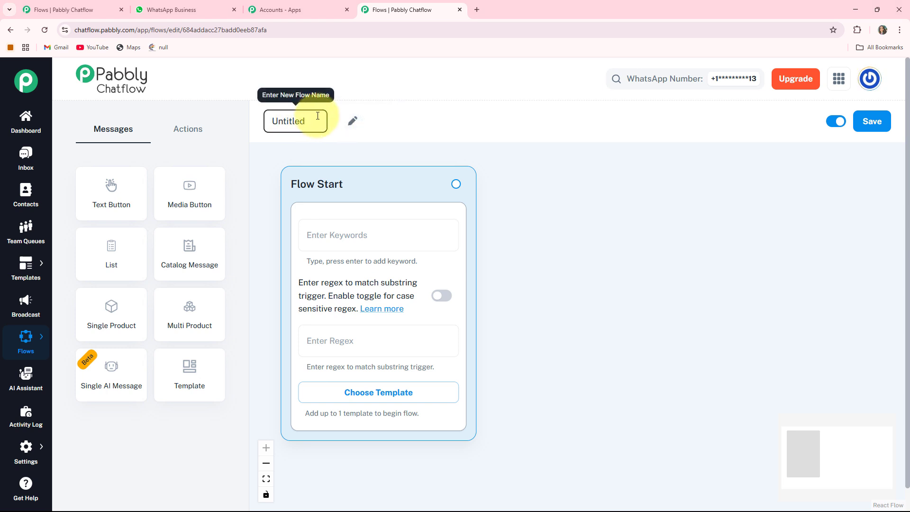
{"action": "left_click_drag", "start_coordinate": [315, 122], "coordinate": [241, 123]}
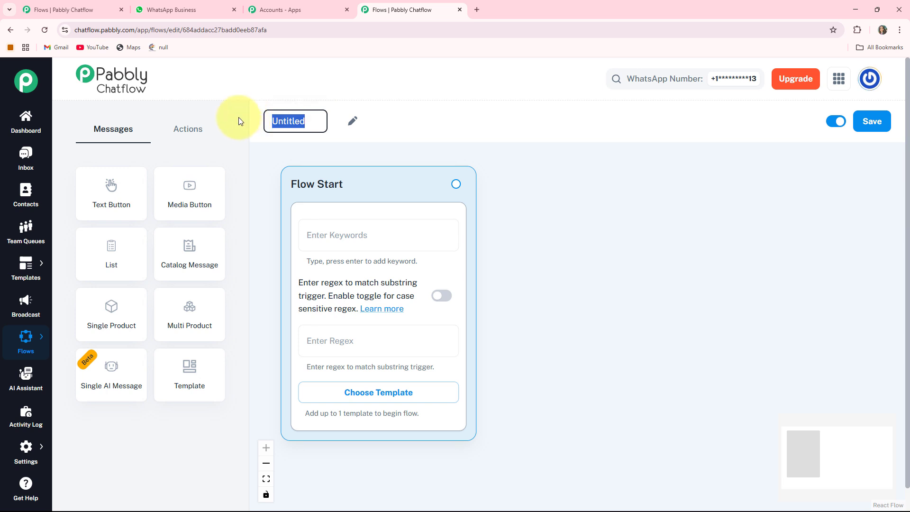
{"action": "type", "text": "WhatsApp Chatbot for Your Credit Counseling Business"}
{"action": "key", "text": "Return"}
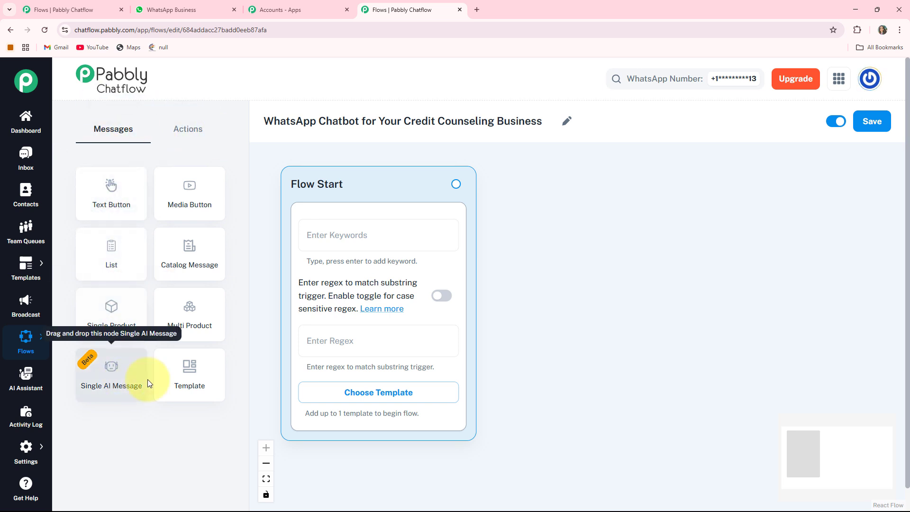
Step: Examine the action and message nodes available for the flow, and its save option
{"action": "left_click", "coordinate": [193, 133]}
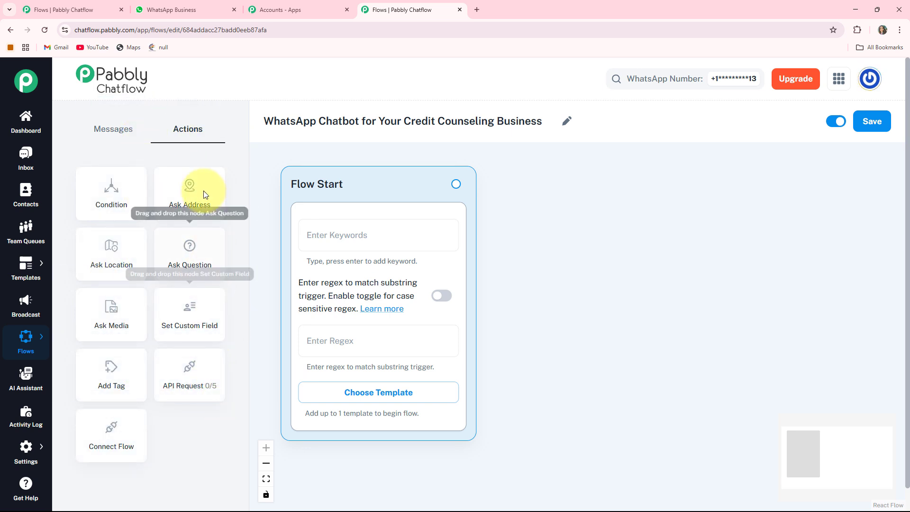
{"action": "left_click", "coordinate": [121, 132]}
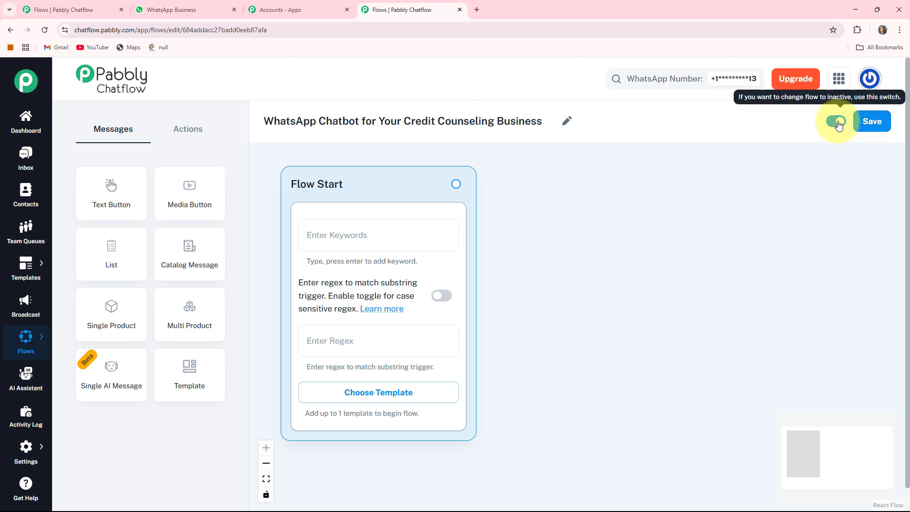
{"action": "left_click", "coordinate": [876, 124]}
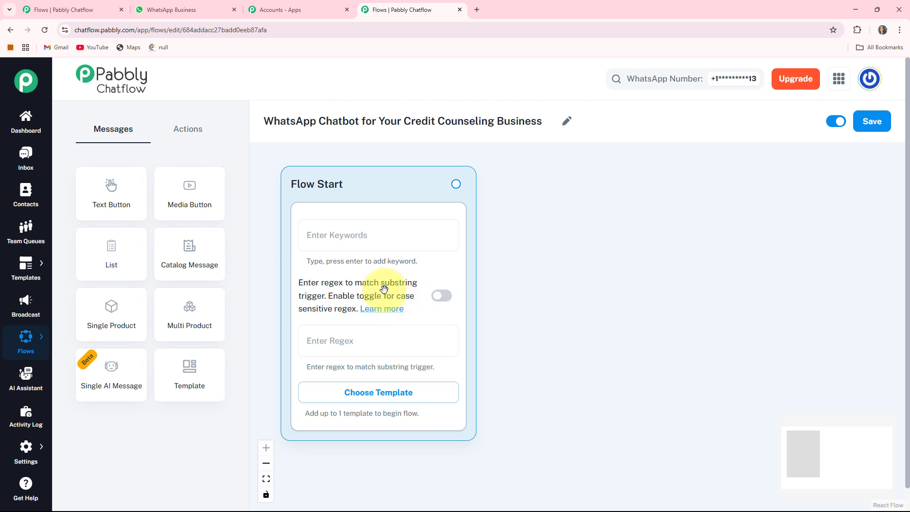
Step: Check the case-sensitive regex option and the list of approved templates for the Flow Start node
{"action": "left_click", "coordinate": [438, 301]}
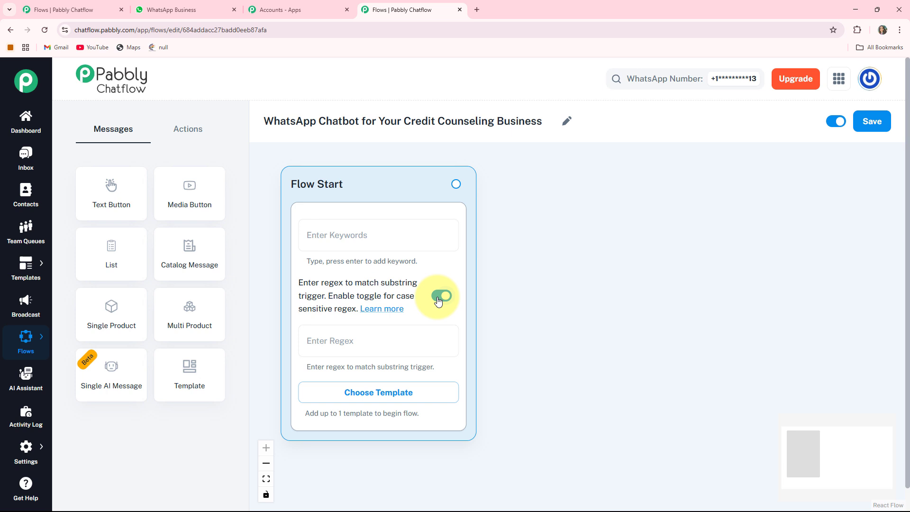
{"action": "left_click", "coordinate": [438, 300]}
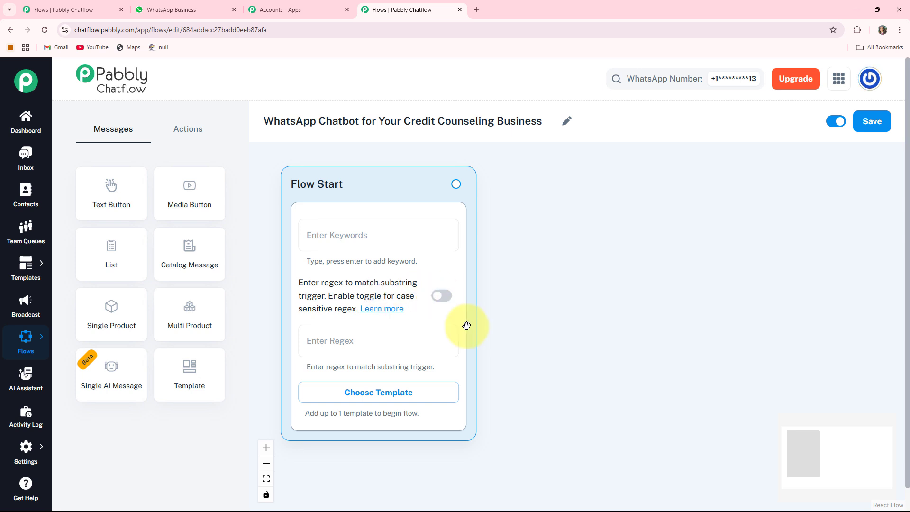
{"action": "left_click", "coordinate": [416, 396]}
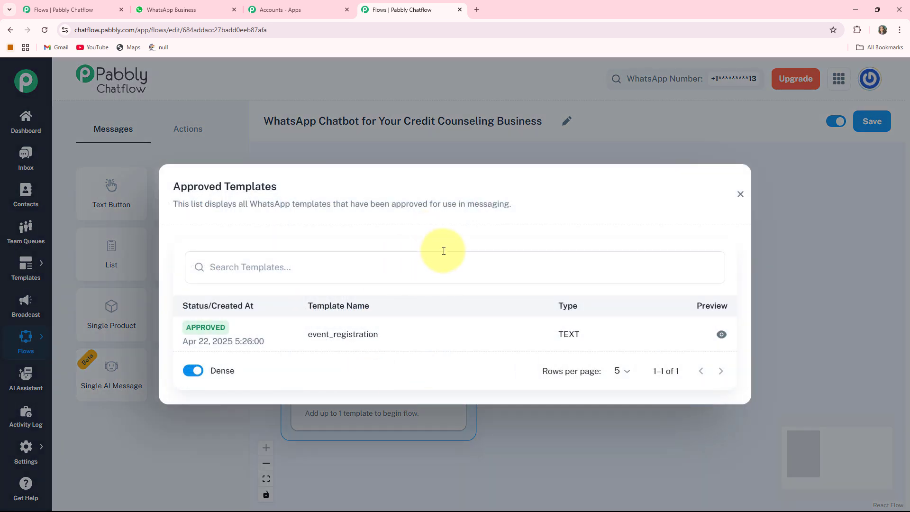
{"action": "left_click", "coordinate": [742, 195]}
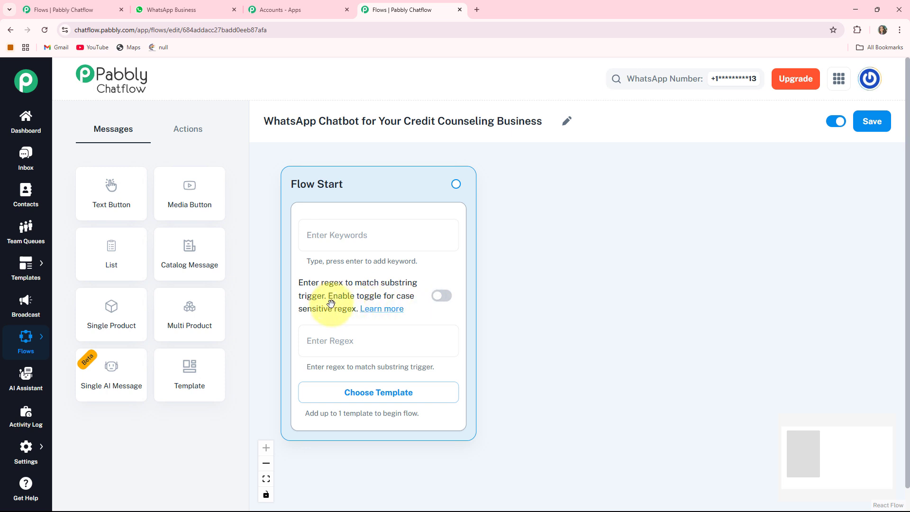
Step: Set the Flow Start node's trigger regex to [\s\S]+
{"action": "left_click", "coordinate": [362, 341]}
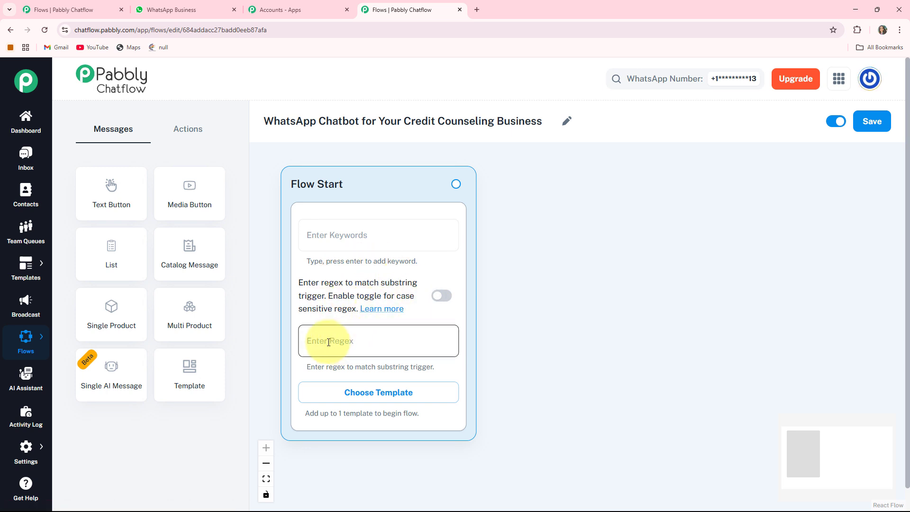
{"action": "type", "text": "[\\s\\S]+"}
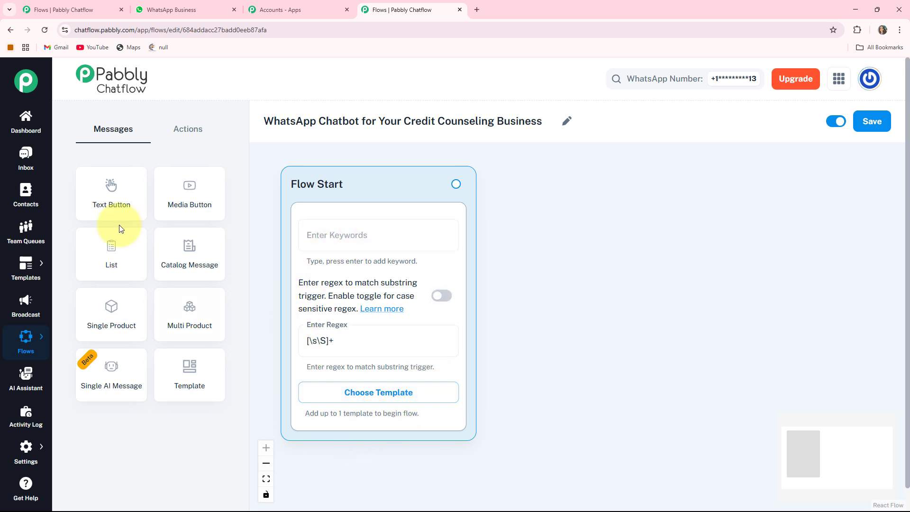
Step: Add a Text Button message node and place it beside the Flow Start node
{"action": "left_click", "coordinate": [115, 190]}
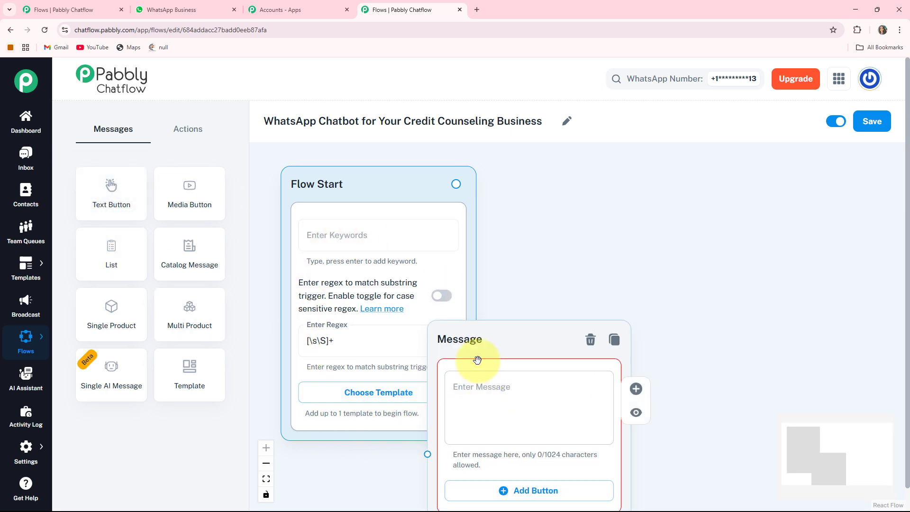
{"action": "left_click_drag", "start_coordinate": [472, 334], "coordinate": [564, 173]}
{"action": "left_click_drag", "start_coordinate": [563, 172], "coordinate": [569, 173]}
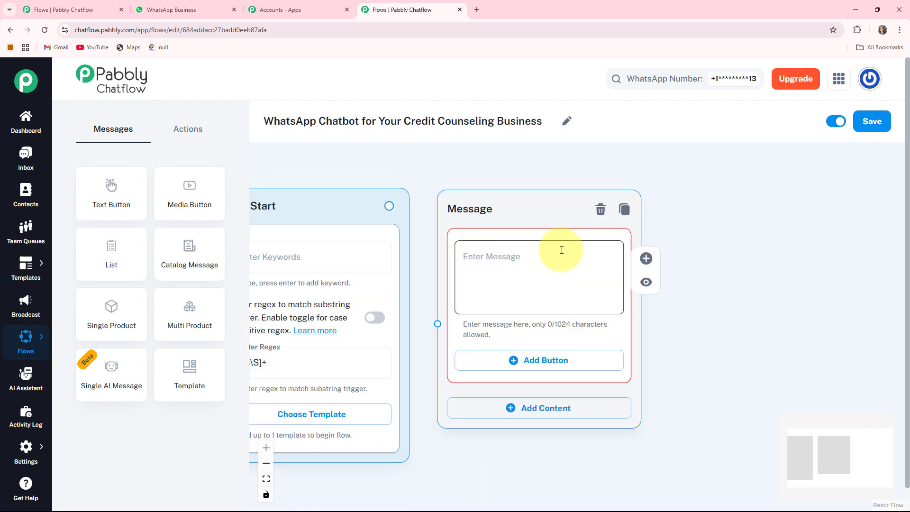
Step: Fill the message node with the "Welcome to ClearPath Credit Counseling!" greeting that ends with "Here's How I Can Assist You Today:"
{"action": "left_click", "coordinate": [493, 273]}
{"action": "key", "text": "ctrl+v"}
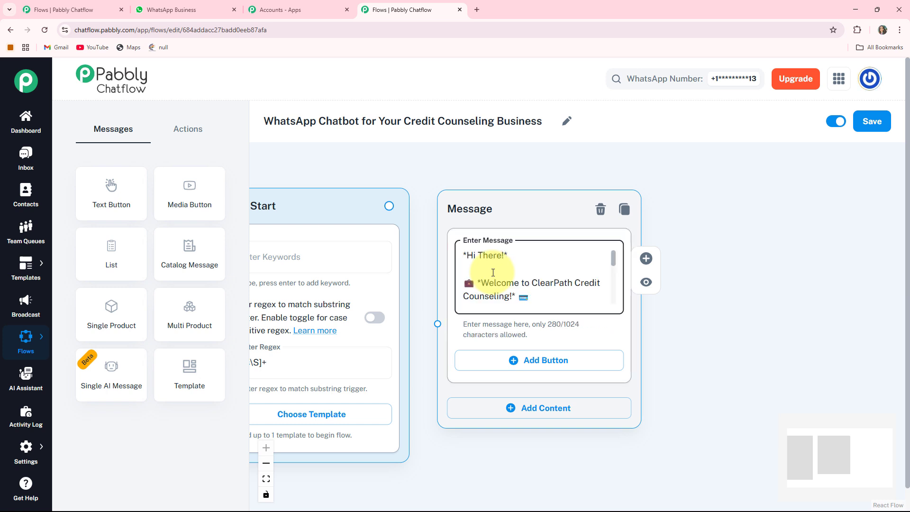
{"action": "key", "text": "Down"}
{"action": "key", "text": "Down"}
{"action": "key", "text": "Down"}
{"action": "key", "text": "Down"}
{"action": "key", "text": "Down"}
{"action": "key", "text": "Down"}
{"action": "key", "text": "Down"}
{"action": "key", "text": "Down"}
{"action": "key", "text": "Down"}
{"action": "key", "text": "Down"}
{"action": "key", "text": "Down"}
{"action": "key", "text": "Down"}
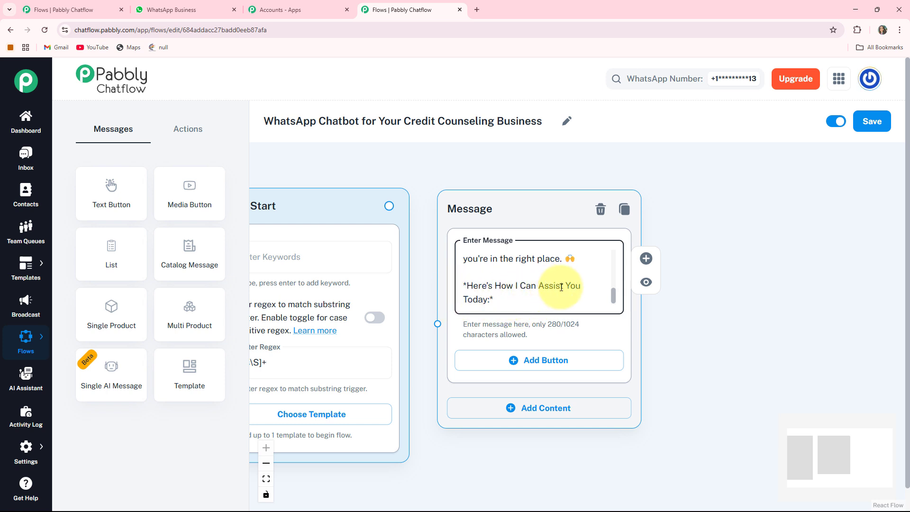
Step: Add three buttons to the welcome message: "View Schedule 🗓️", "Budgeting Tips 💡" and "Contact Us 📞"
{"action": "left_click_drag", "start_coordinate": [668, 372], "coordinate": [670, 314]}
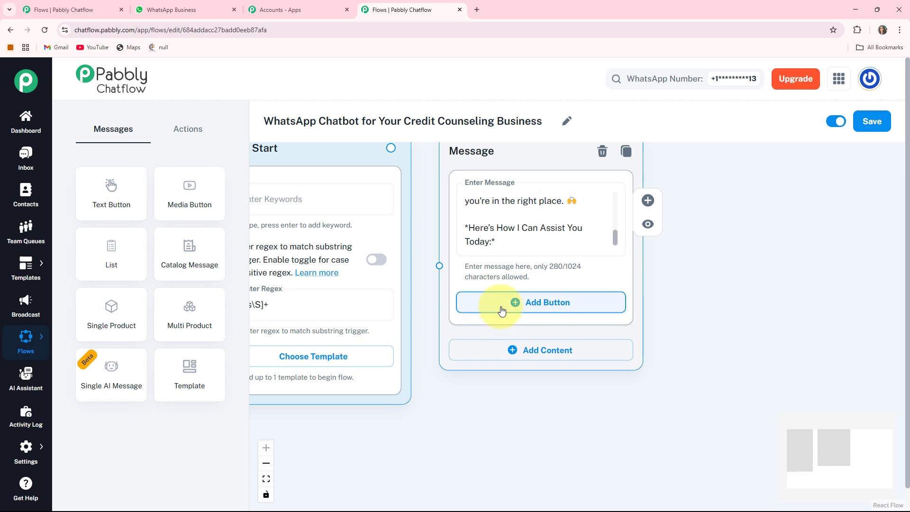
{"action": "left_click", "coordinate": [546, 308]}
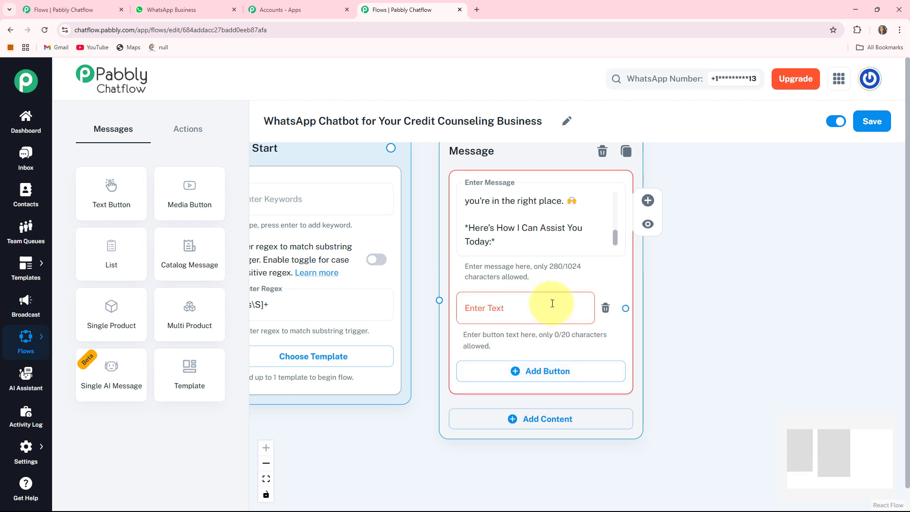
{"action": "left_click", "coordinate": [498, 308]}
{"action": "type", "text": "View Schedule 🗓"}
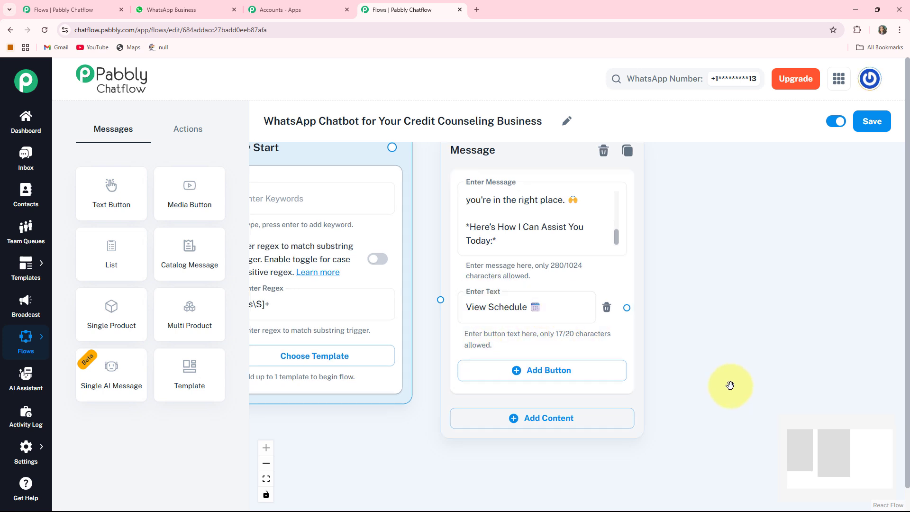
{"action": "scroll", "coordinate": [501, 347], "scroll_direction": "down", "scroll_amount": 1}
{"action": "left_click", "coordinate": [501, 343]}
{"action": "type", "text": "Budgeting Tips 💡"}
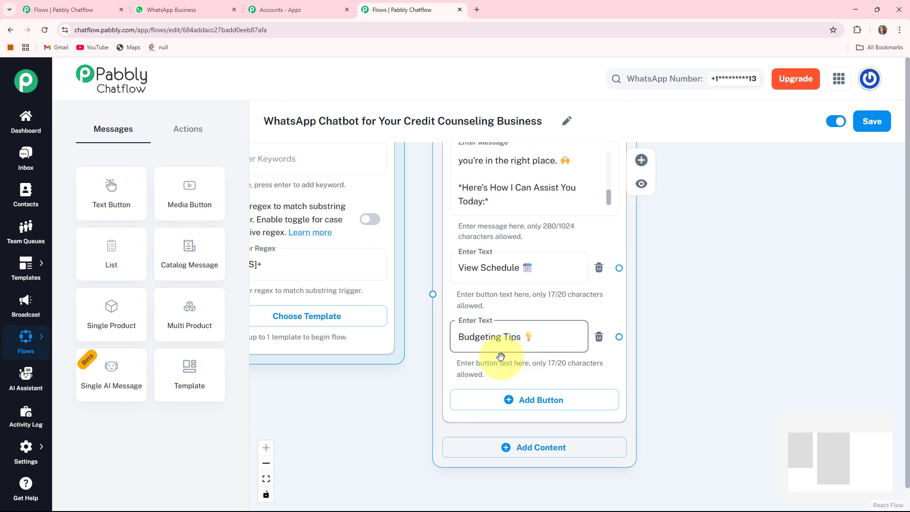
{"action": "scroll", "coordinate": [616, 342], "scroll_direction": "down", "scroll_amount": 2}
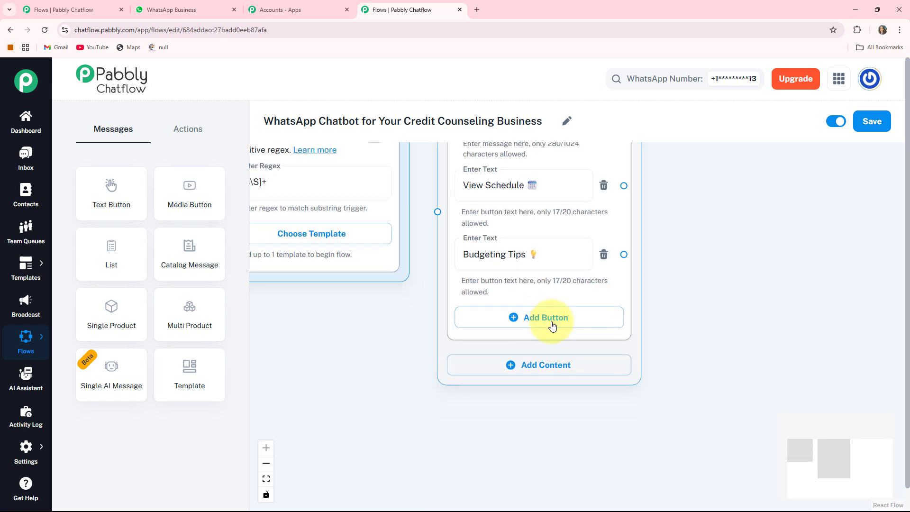
{"action": "left_click", "coordinate": [548, 317]}
{"action": "type", "text": "Contact Us 📞"}
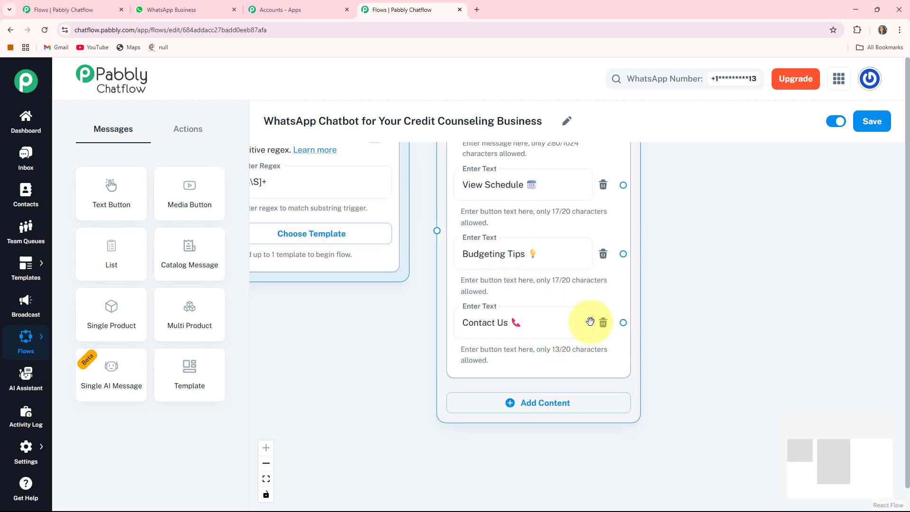
Step: Connect the Flow Start node to the welcome message node and shift the message node slightly upward
{"action": "scroll", "coordinate": [378, 335], "scroll_direction": "down", "scroll_amount": 4}
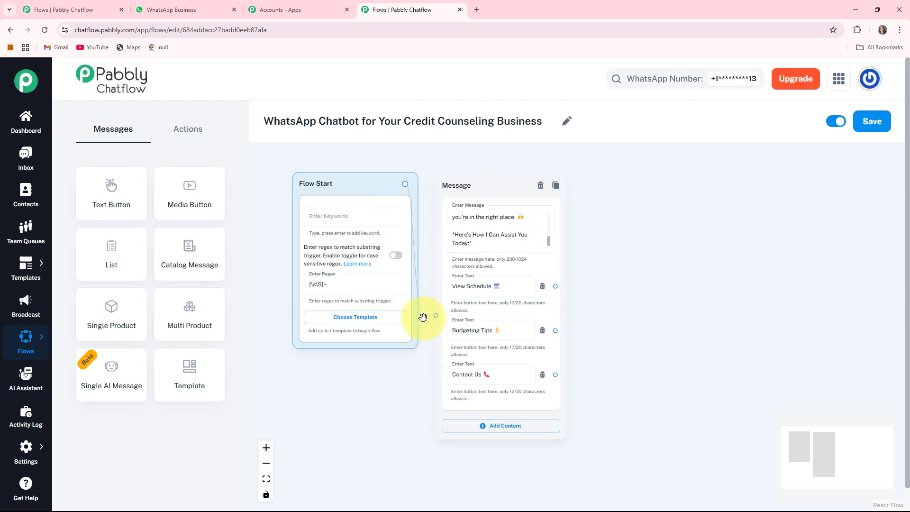
{"action": "left_click_drag", "start_coordinate": [434, 317], "coordinate": [434, 317]}
{"action": "left_click_drag", "start_coordinate": [480, 187], "coordinate": [480, 179]}
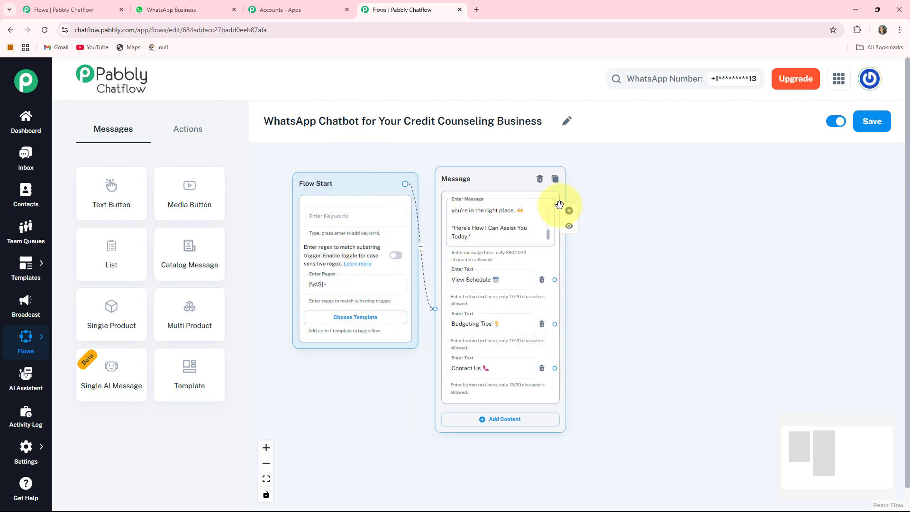
Step: Branch a new Text + Button message off the "View Schedule" button and shift the new node slightly upward
{"action": "scroll", "coordinate": [561, 280], "scroll_direction": "up", "scroll_amount": 2}
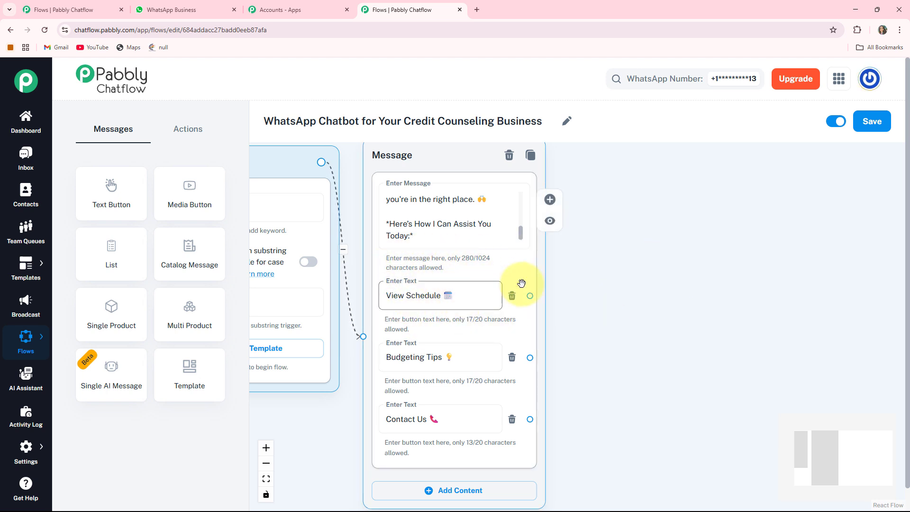
{"action": "left_click_drag", "start_coordinate": [636, 315], "coordinate": [565, 307]}
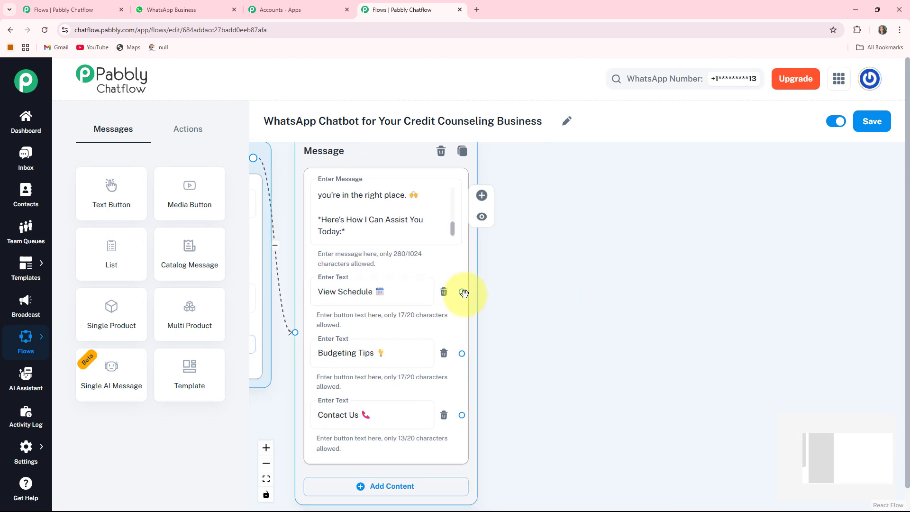
{"action": "left_click_drag", "start_coordinate": [463, 291], "coordinate": [539, 242]}
{"action": "left_click_drag", "start_coordinate": [576, 190], "coordinate": [577, 192]}
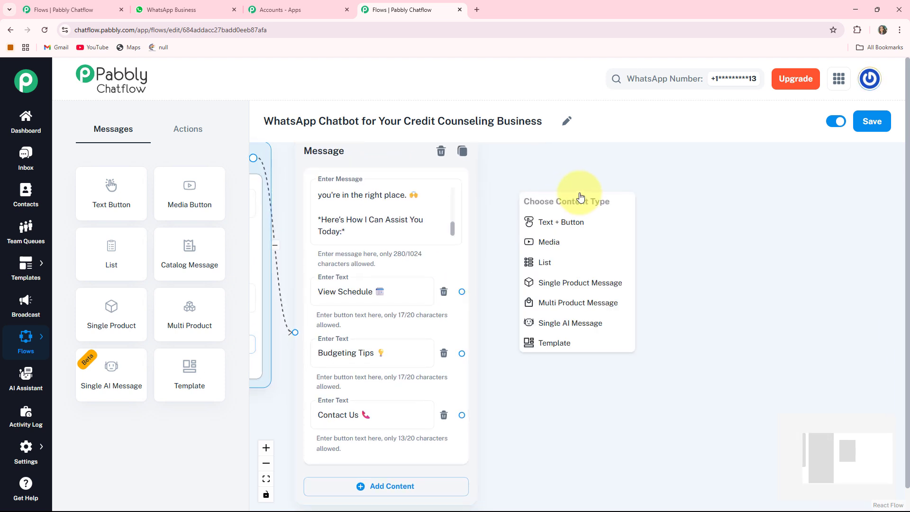
{"action": "left_click", "coordinate": [563, 225]}
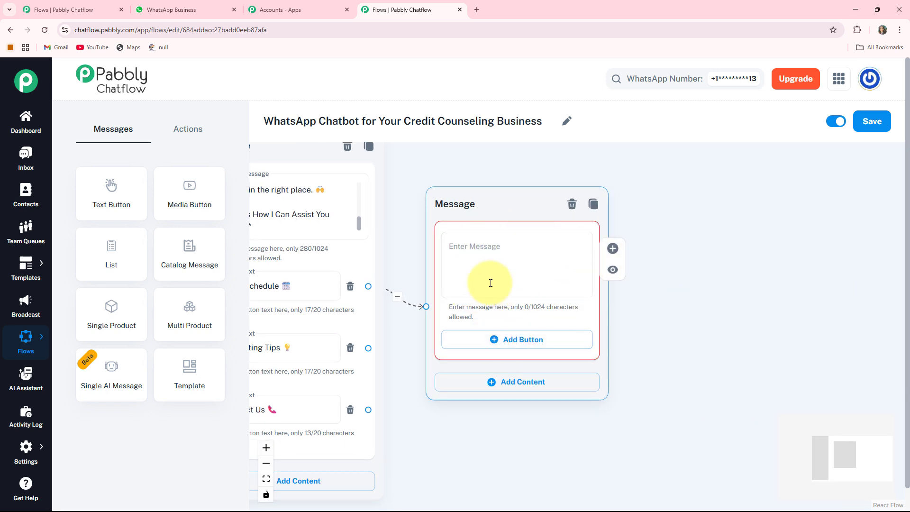
{"action": "left_click_drag", "start_coordinate": [463, 195], "coordinate": [466, 151]}
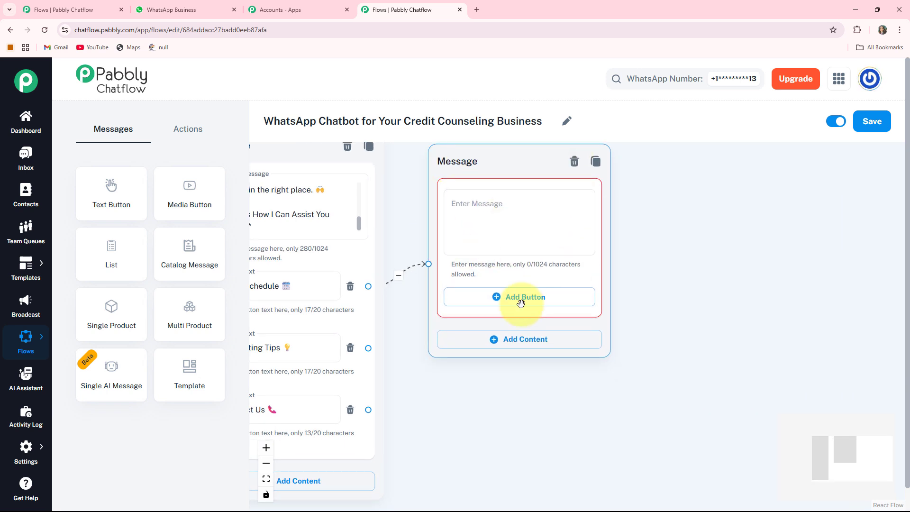
Step: Fill the new message with the opening-hours text ending "Sundays closed for rest and recharge." and add a "Book Consultation🗓️" button
{"action": "left_click", "coordinate": [490, 214]}
{"action": "key", "text": "ctrl+v"}
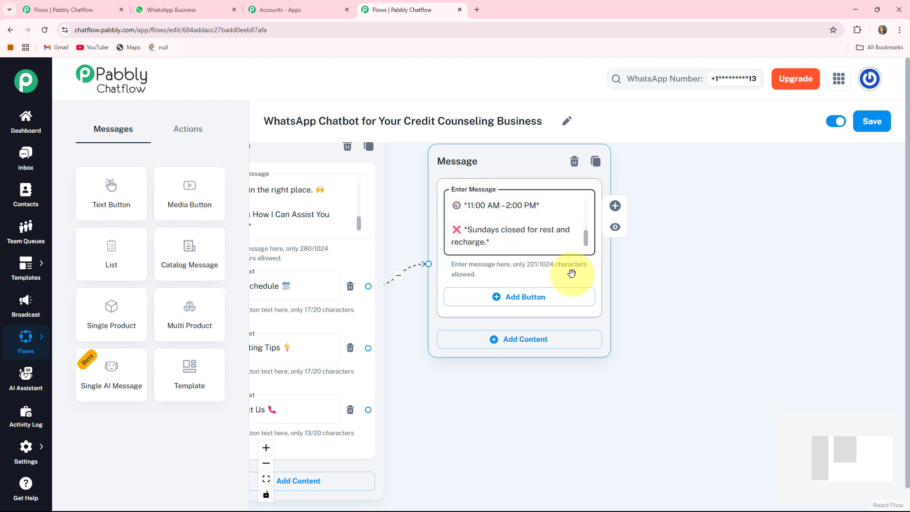
{"action": "left_click_drag", "start_coordinate": [670, 313], "coordinate": [646, 284]}
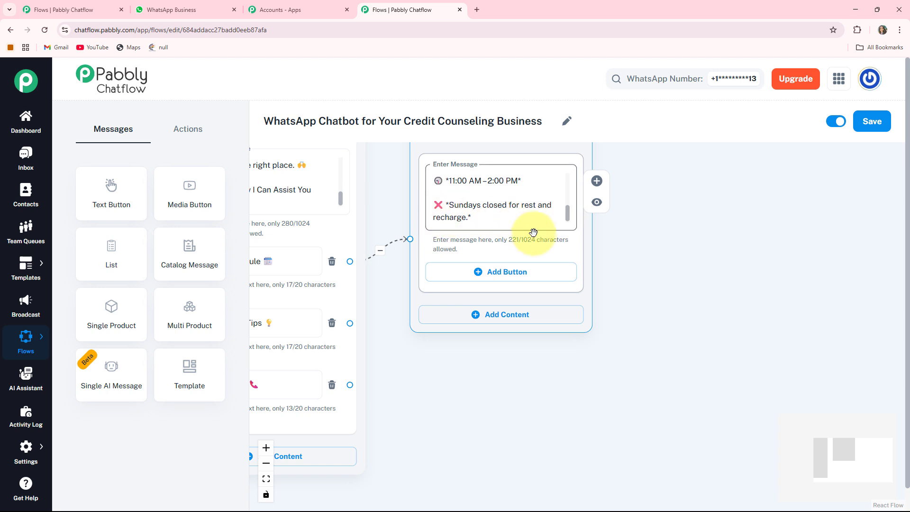
{"action": "left_click", "coordinate": [491, 273]}
{"action": "type", "text": "Book Consultation📅"}
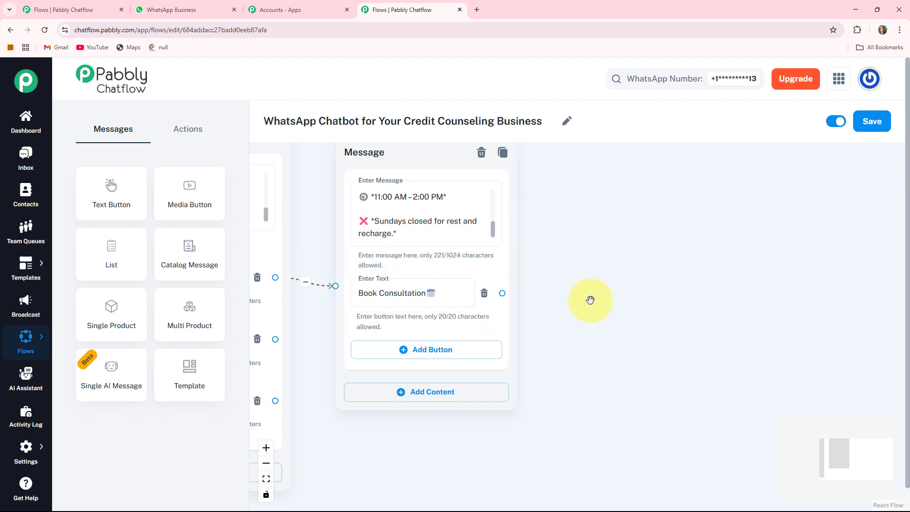
Step: Add an Ask Question node and place it beside the opening-hours message
{"action": "left_click_drag", "start_coordinate": [590, 301], "coordinate": [559, 303]}
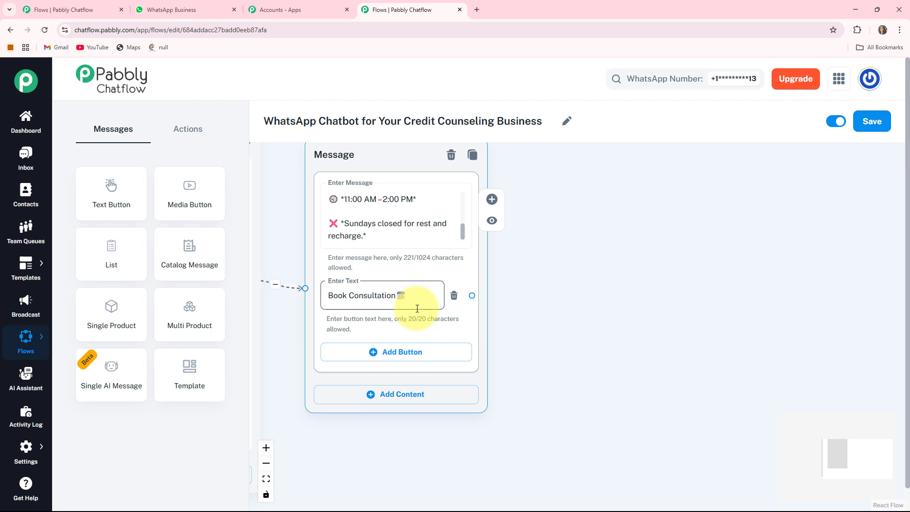
{"action": "left_click", "coordinate": [179, 134]}
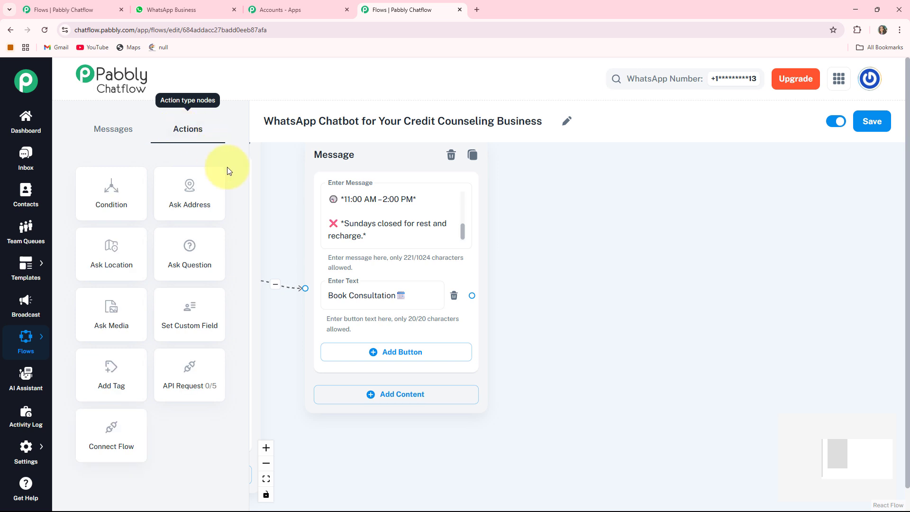
{"action": "left_click", "coordinate": [193, 262]}
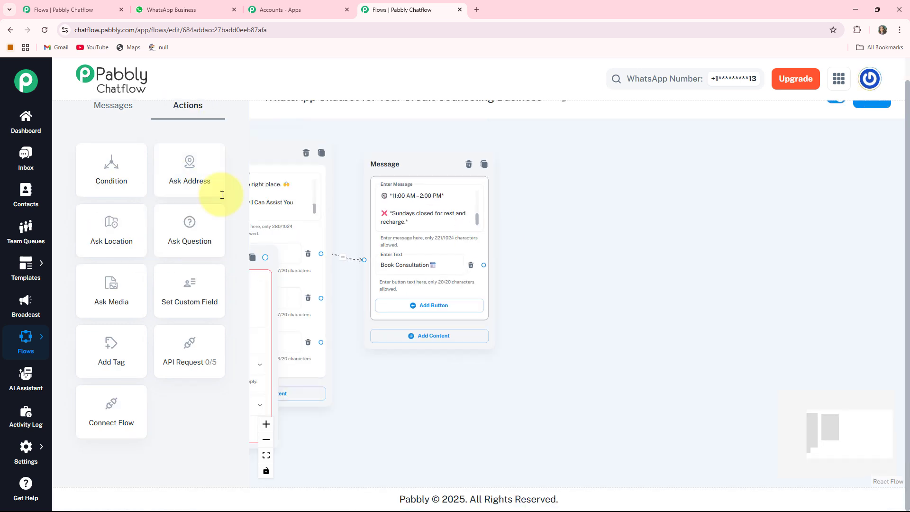
{"action": "scroll", "coordinate": [71, 176], "scroll_direction": "up", "scroll_amount": 2}
{"action": "left_click_drag", "start_coordinate": [258, 290], "coordinate": [633, 223]}
{"action": "scroll", "coordinate": [697, 249], "scroll_direction": "up", "scroll_amount": 2}
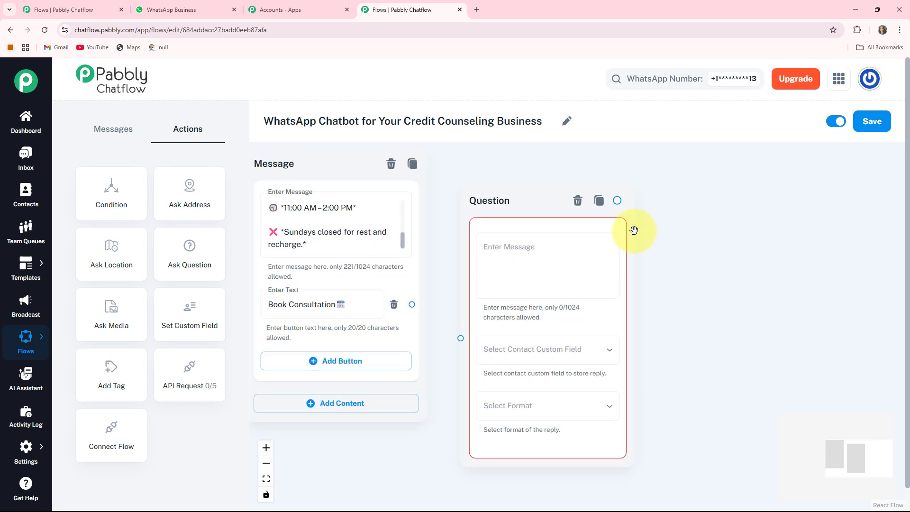
Step: Set the question to "*Please Provide Your Full Name:*" with an emoji, stored in the FullName custom field in Text format
{"action": "left_click", "coordinate": [500, 239]}
{"action": "type", "text": "*Please Provide Your Full Name:* 😊"}
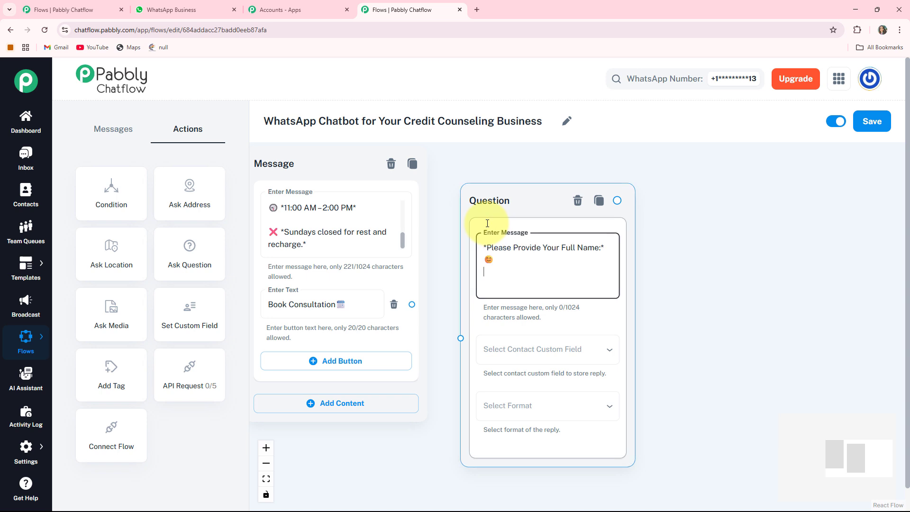
{"action": "left_click_drag", "start_coordinate": [691, 308], "coordinate": [673, 242]}
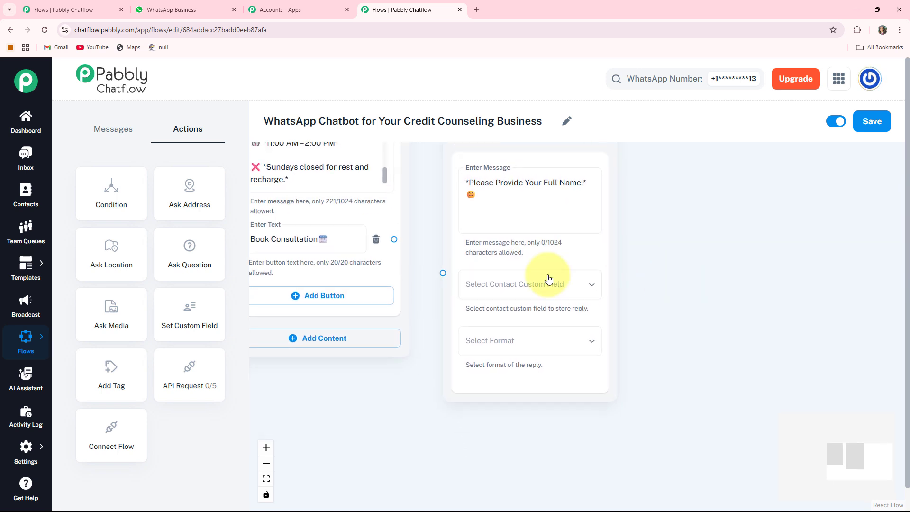
{"action": "left_click", "coordinate": [556, 281]}
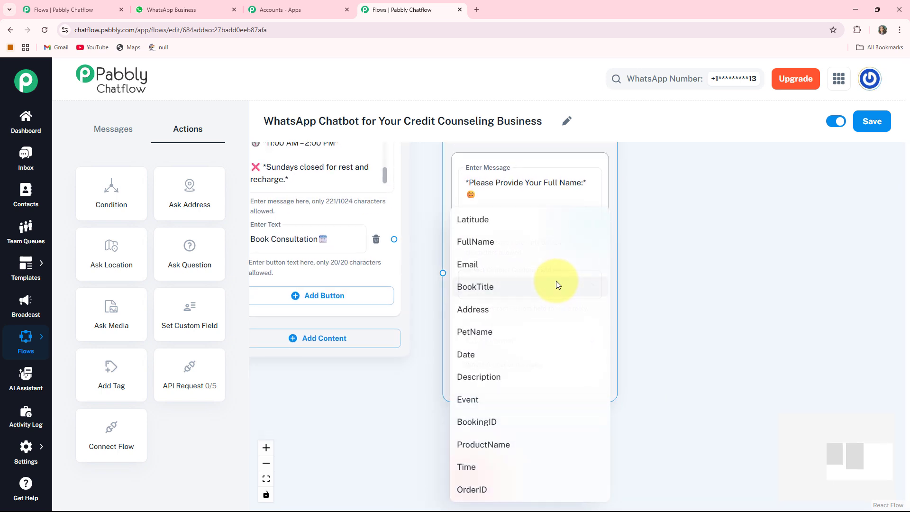
{"action": "left_click", "coordinate": [477, 247]}
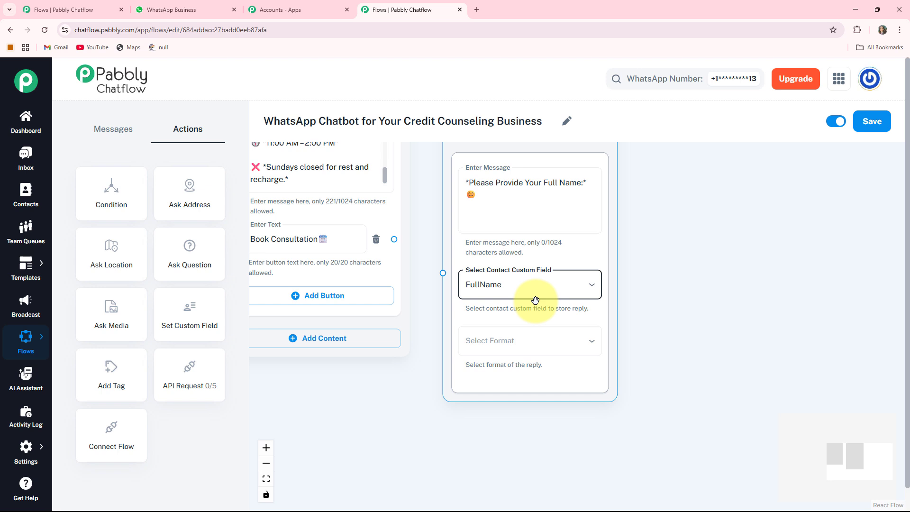
{"action": "left_click", "coordinate": [525, 341]}
{"action": "left_click", "coordinate": [469, 377]}
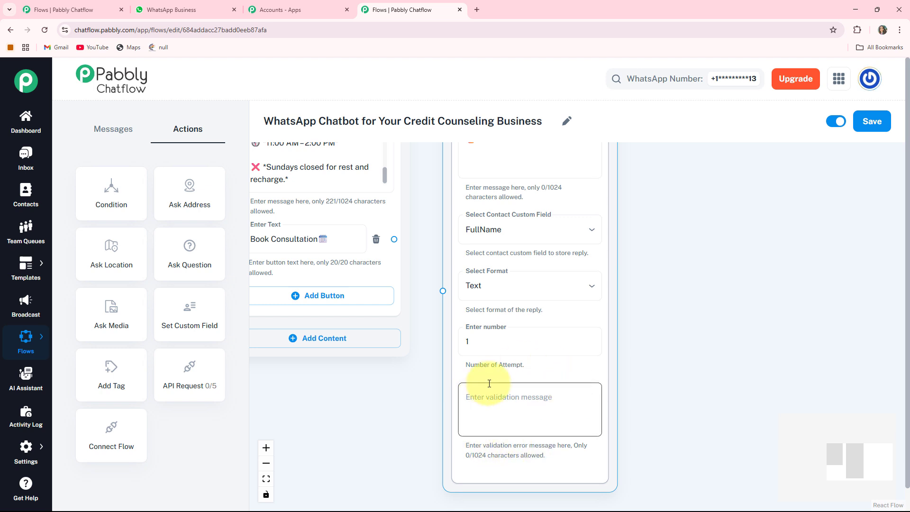
Step: Connect the "Book Consultation" button to the full-name question node
{"action": "left_click_drag", "start_coordinate": [440, 295], "coordinate": [469, 401]}
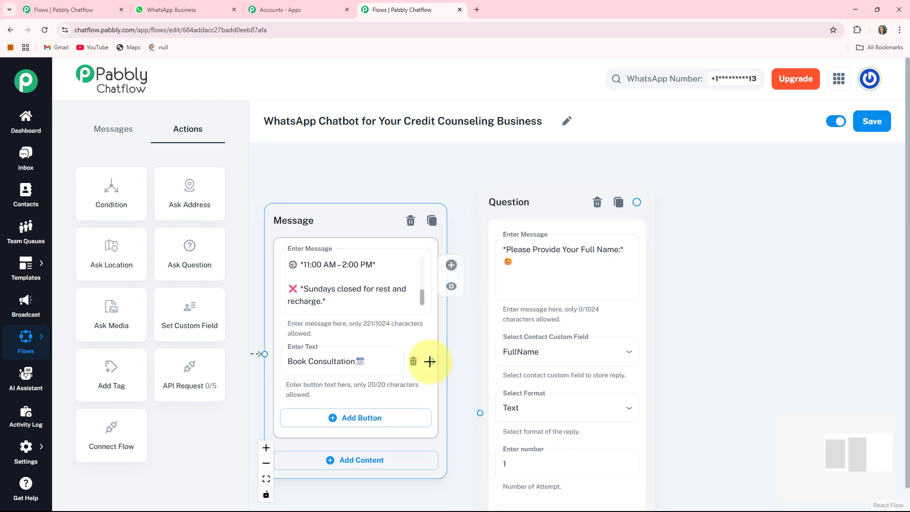
{"action": "mouse_move", "coordinate": [469, 354]}
{"action": "left_mouse_down"}
{"action": "mouse_move", "coordinate": [503, 325]}
{"action": "mouse_move", "coordinate": [513, 384]}
{"action": "left_mouse_up"}
{"action": "left_click_drag", "start_coordinate": [776, 336], "coordinate": [567, 317]}
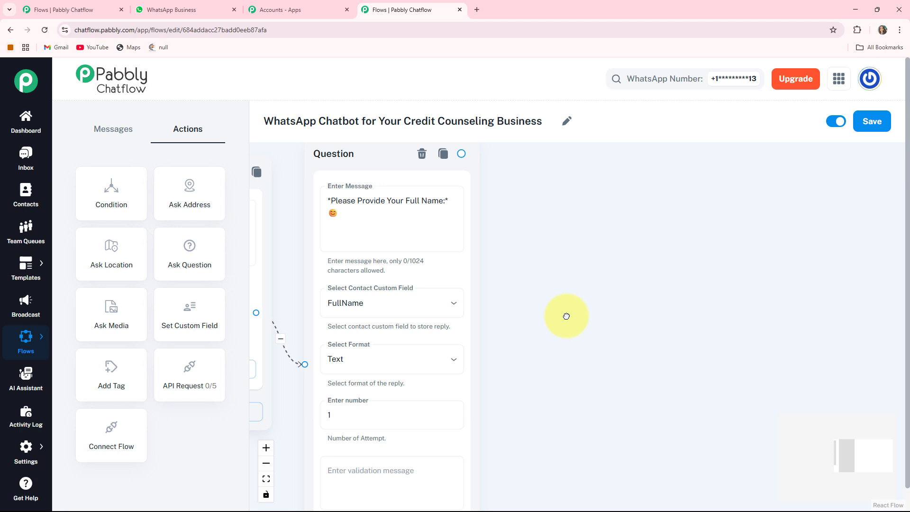
Step: Add a second Ask Question node and place it beside the full-name question
{"action": "left_click", "coordinate": [183, 265]}
{"action": "scroll", "coordinate": [519, 280], "scroll_direction": "down", "scroll_amount": 4}
{"action": "left_click_drag", "start_coordinate": [254, 387], "coordinate": [365, 364]}
{"action": "left_click_drag", "start_coordinate": [255, 275], "coordinate": [762, 227]}
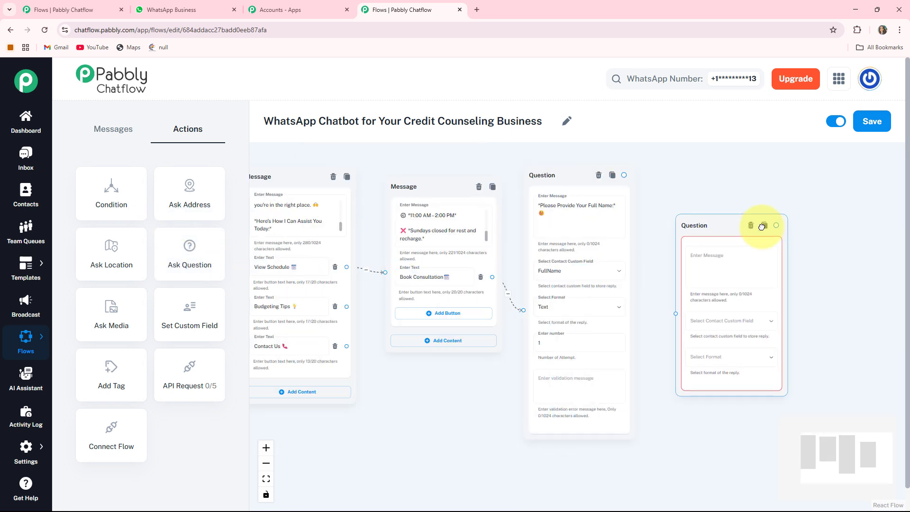
{"action": "scroll", "coordinate": [727, 274], "scroll_direction": "up", "scroll_amount": 3}
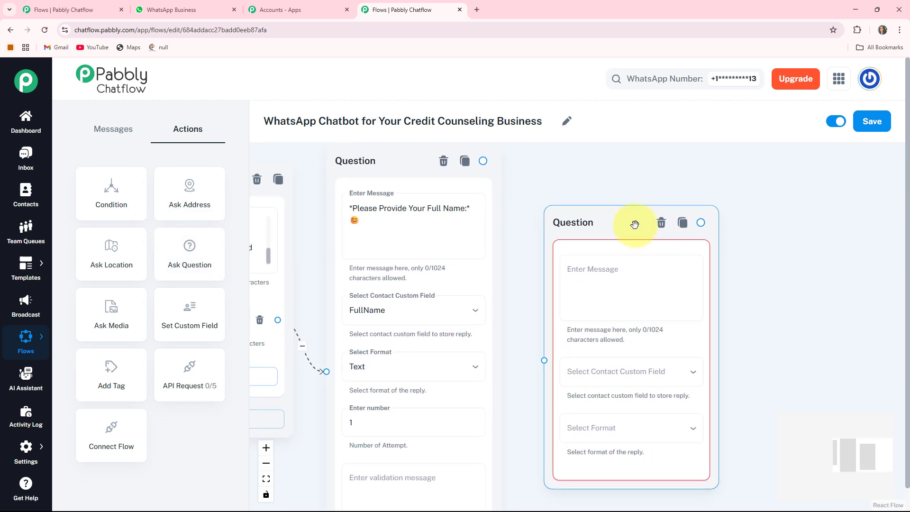
{"action": "left_click_drag", "start_coordinate": [635, 225], "coordinate": [621, 190]}
Step: Set the second question to "*Please Provide Preferred Date for Booking:*" with a calendar emoji, stored in the Date custom field in Date format
{"action": "left_click", "coordinate": [578, 255]}
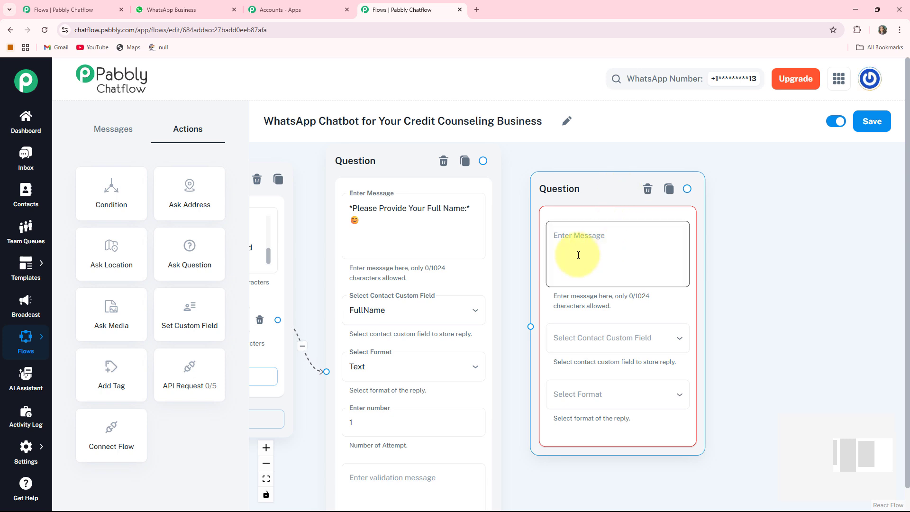
{"action": "type", "text": "*Please Provide Preferred Date for Booking:* 📅"}
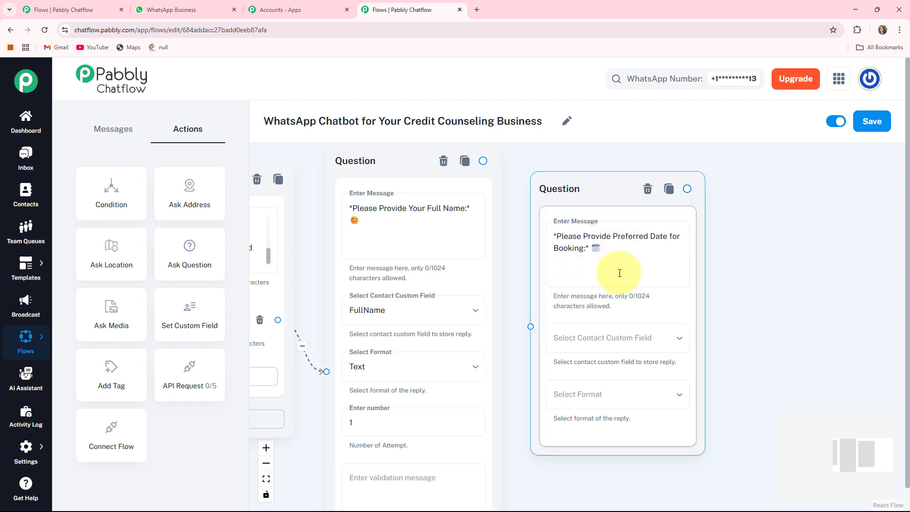
{"action": "left_click_drag", "start_coordinate": [769, 338], "coordinate": [674, 312]}
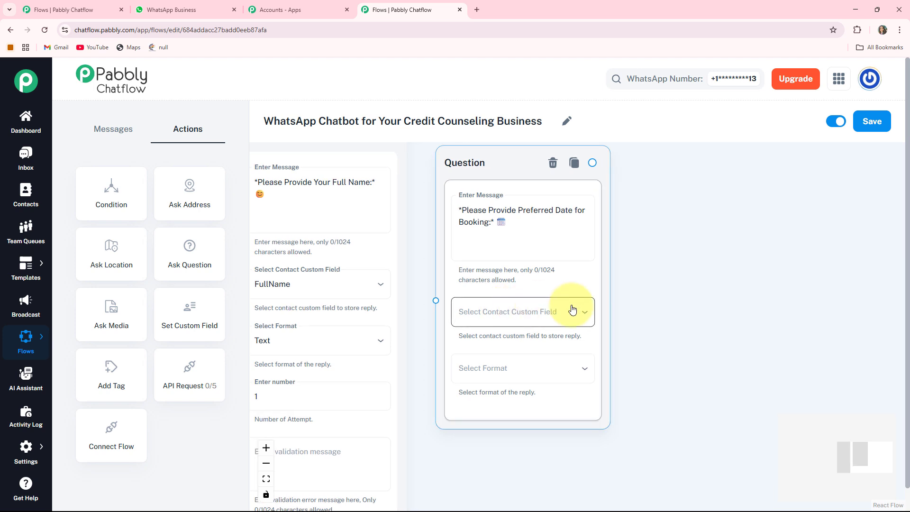
{"action": "left_click", "coordinate": [530, 310]}
{"action": "left_click", "coordinate": [463, 354]}
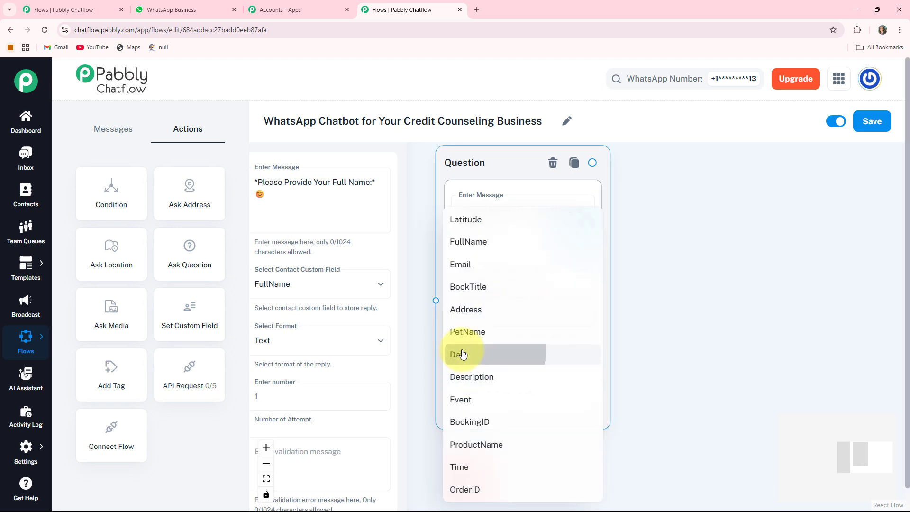
{"action": "left_click", "coordinate": [524, 371]}
{"action": "left_click", "coordinate": [459, 421]}
{"action": "scroll", "coordinate": [580, 333], "scroll_direction": "down", "scroll_amount": 2}
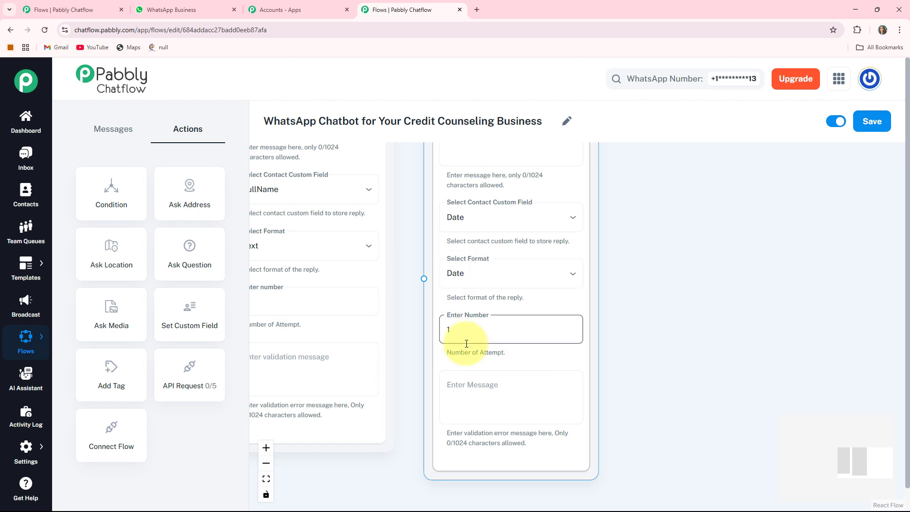
Step: Connect the full-name question node to the preferred-date question node
{"action": "left_click_drag", "start_coordinate": [409, 169], "coordinate": [463, 330]}
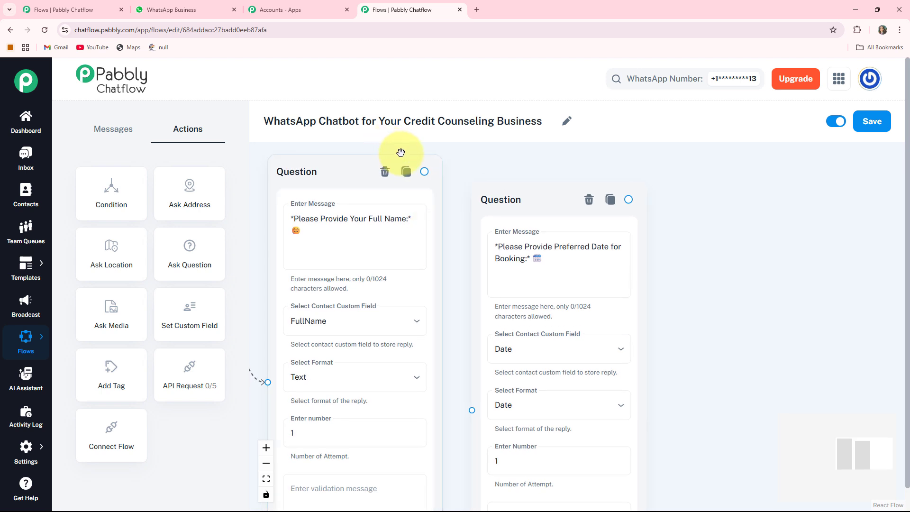
{"action": "left_click_drag", "start_coordinate": [445, 204], "coordinate": [450, 378]}
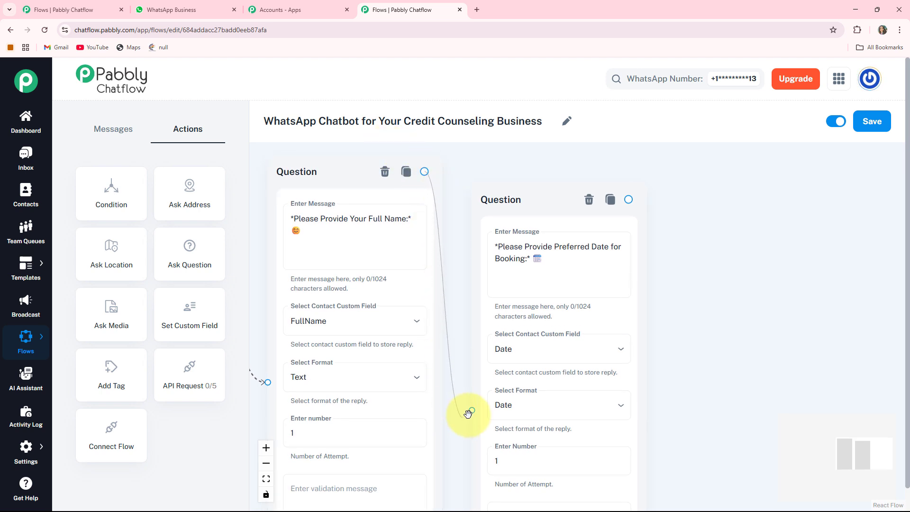
{"action": "left_click_drag", "start_coordinate": [468, 414], "coordinate": [479, 346]}
Step: Branch a new Text + Button message off the preferred-date question's output
{"action": "left_click_drag", "start_coordinate": [693, 408], "coordinate": [626, 351]}
{"action": "scroll", "coordinate": [646, 351], "scroll_direction": "down", "scroll_amount": 3}
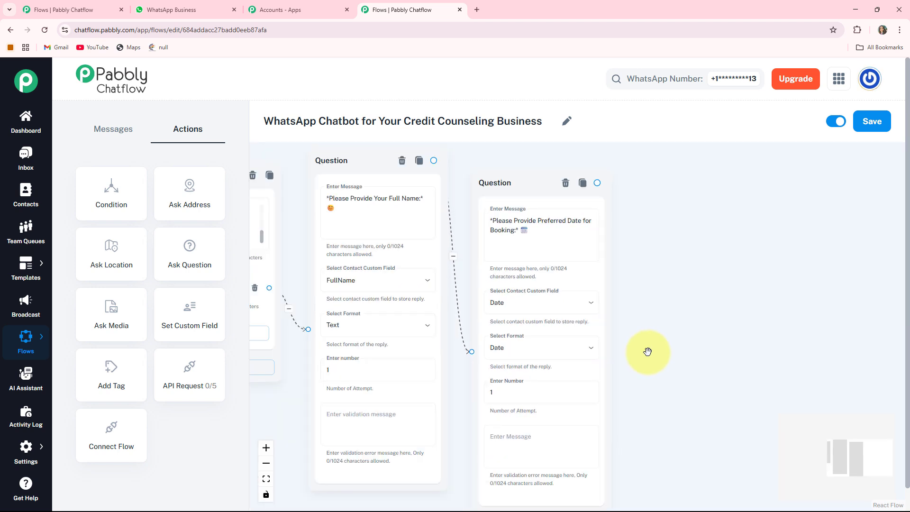
{"action": "scroll", "coordinate": [638, 268], "scroll_direction": "up", "scroll_amount": 2}
{"action": "left_click_drag", "start_coordinate": [638, 268], "coordinate": [513, 264]}
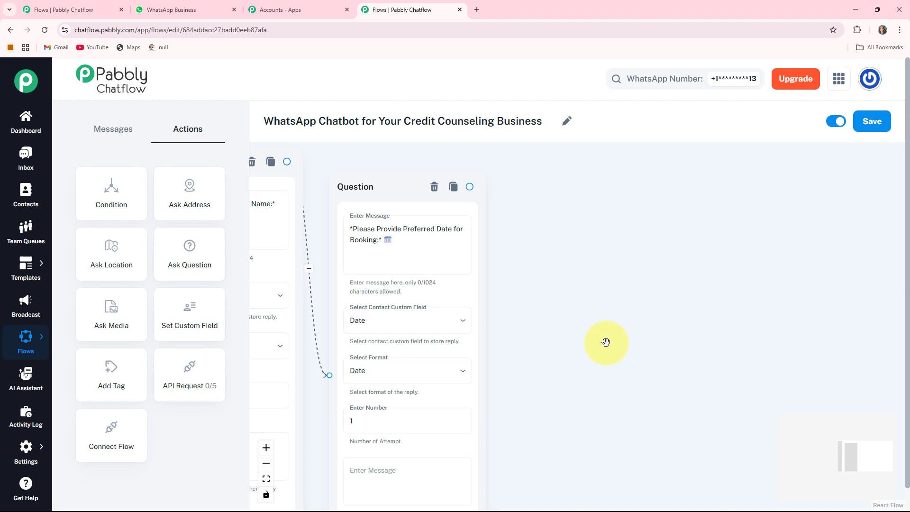
{"action": "scroll", "coordinate": [607, 342], "scroll_direction": "down", "scroll_amount": 1}
{"action": "scroll", "coordinate": [606, 335], "scroll_direction": "up", "scroll_amount": 2}
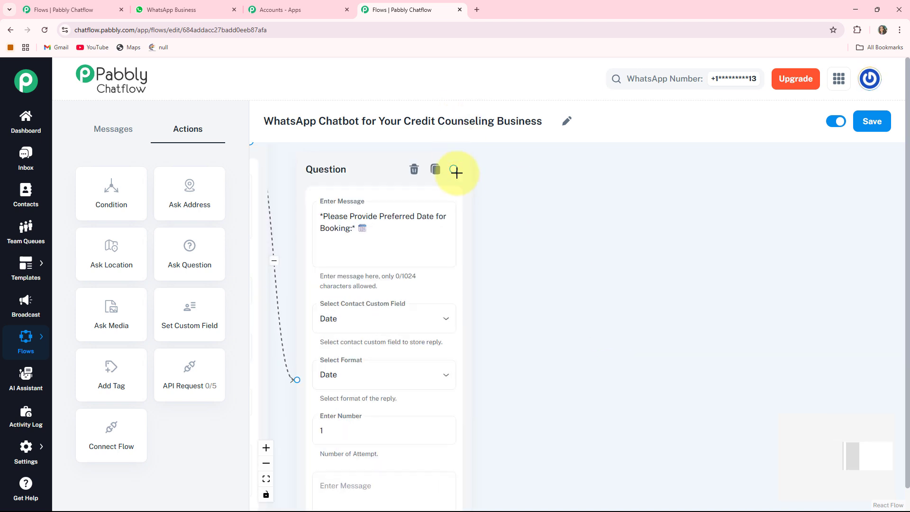
{"action": "left_click_drag", "start_coordinate": [521, 193], "coordinate": [591, 271]}
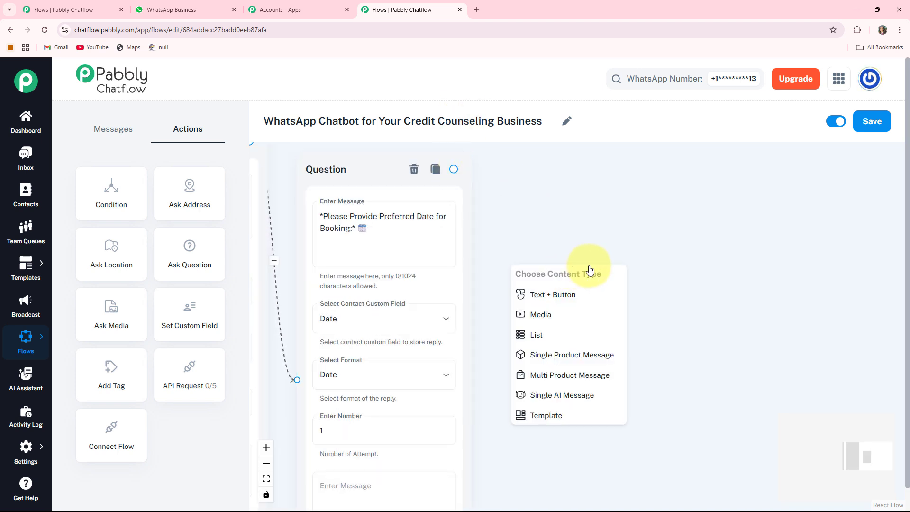
{"action": "left_click", "coordinate": [542, 295]}
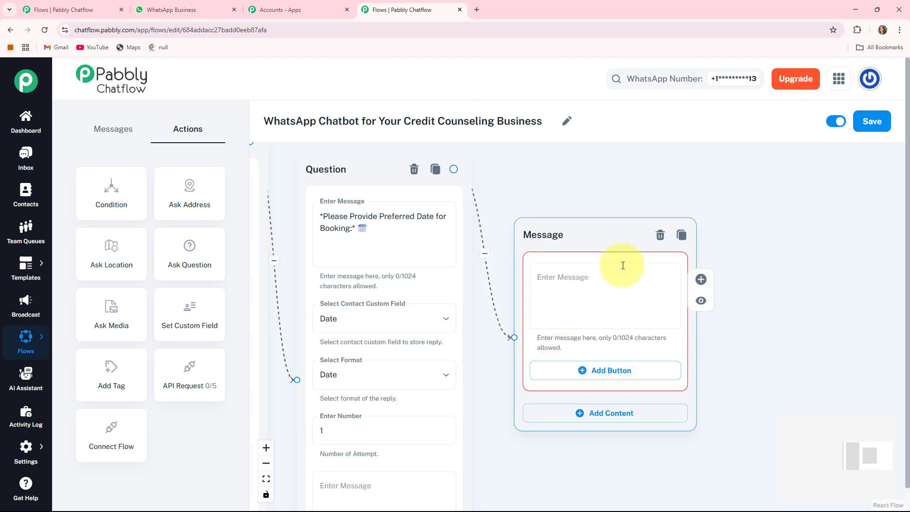
Step: Fill the message after the preferred-date question with "*Choose Time Slot:* ⏰"
{"action": "left_click_drag", "start_coordinate": [757, 372], "coordinate": [707, 356]}
{"action": "left_click", "coordinate": [517, 264]}
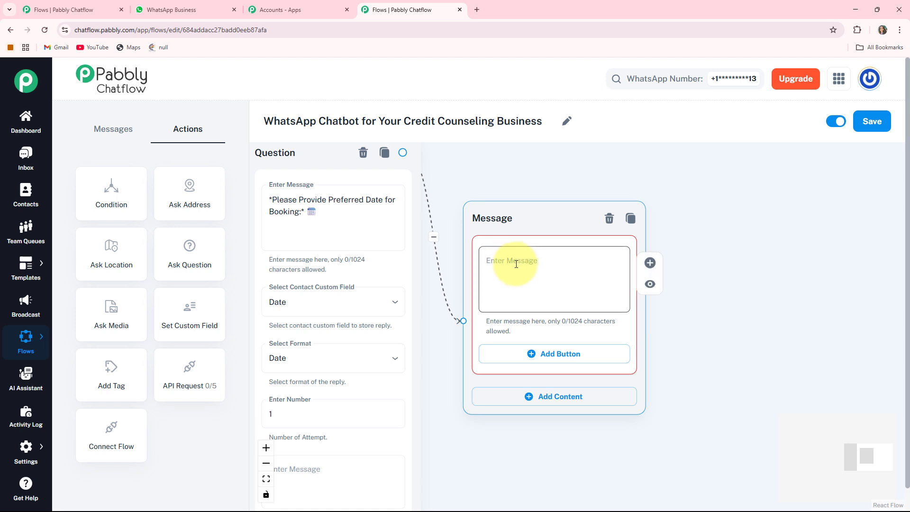
{"action": "type", "text": "*Choose Time Slot:* ⏰"}
{"action": "scroll", "coordinate": [680, 305], "scroll_direction": "down", "scroll_amount": 2}
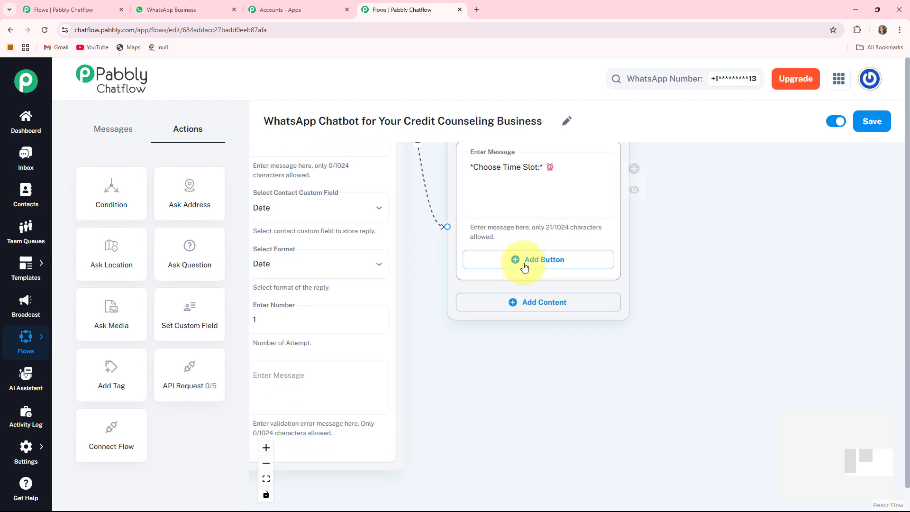
Step: Add three buttons to the "*Choose Time Slot:*" message: "10:00 AM – 1:00 PM", "3:00 PM – 6:00 PM" and "11:00 AM – 2:00 PM", each with a smiley emoji
{"action": "left_click_drag", "start_coordinate": [703, 280], "coordinate": [706, 308]}
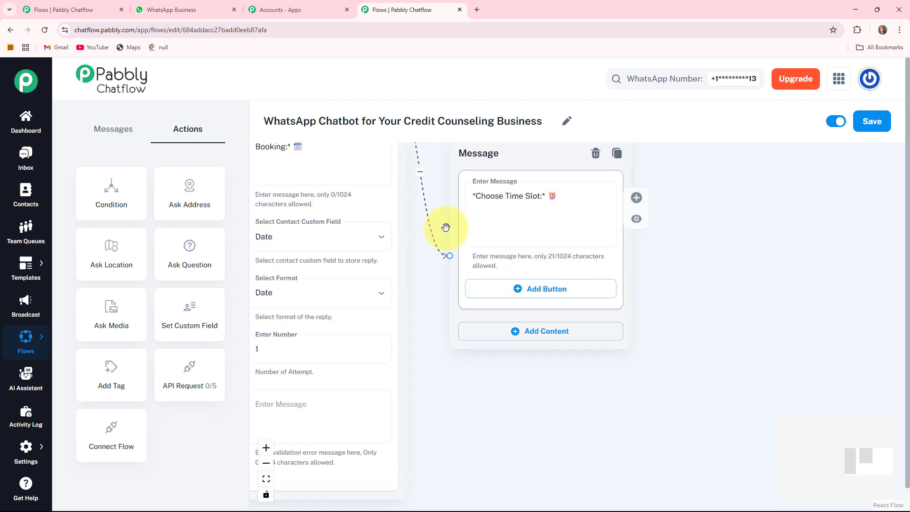
{"action": "left_click", "coordinate": [562, 289]}
{"action": "left_click", "coordinate": [562, 351]}
{"action": "left_click", "coordinate": [561, 412]}
{"action": "mouse_move", "coordinate": [687, 382]}
{"action": "left_mouse_down"}
{"action": "mouse_move", "coordinate": [691, 327]}
{"action": "mouse_move", "coordinate": [680, 385]}
{"action": "left_mouse_up"}
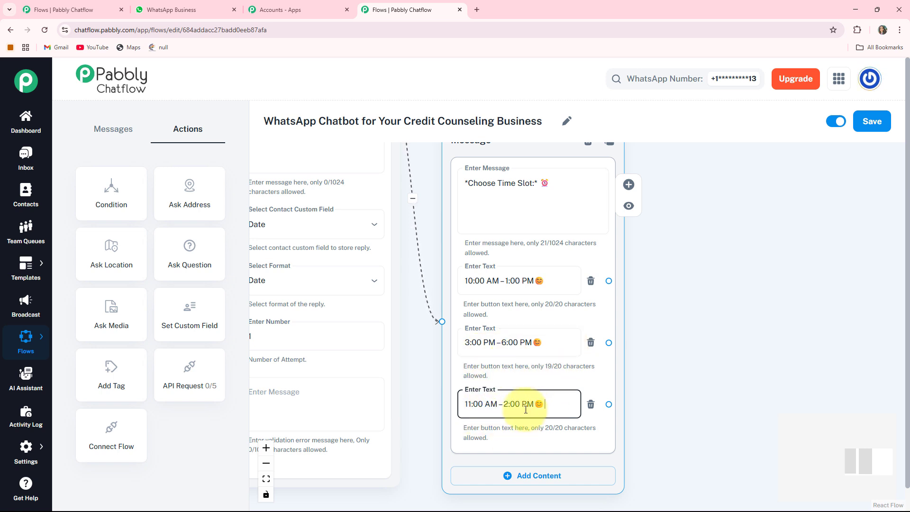
Step: Add a Text Button message node to the canvas after the time-slot message
{"action": "scroll", "coordinate": [543, 359], "scroll_direction": "down", "scroll_amount": 2}
{"action": "left_click_drag", "start_coordinate": [680, 352], "coordinate": [562, 317]}
{"action": "left_click_drag", "start_coordinate": [582, 287], "coordinate": [706, 351]}
{"action": "scroll", "coordinate": [707, 351], "scroll_direction": "down", "scroll_amount": 2}
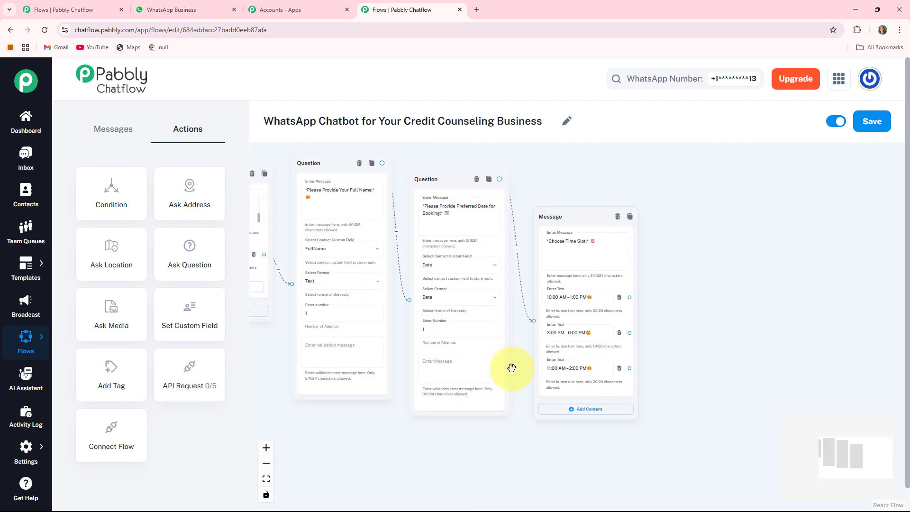
{"action": "left_click_drag", "start_coordinate": [725, 347], "coordinate": [558, 284]}
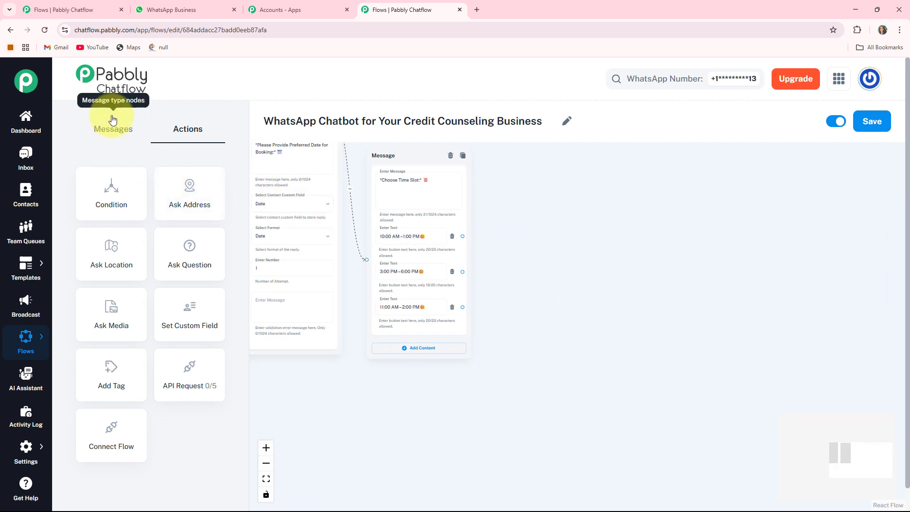
{"action": "left_click", "coordinate": [113, 135]}
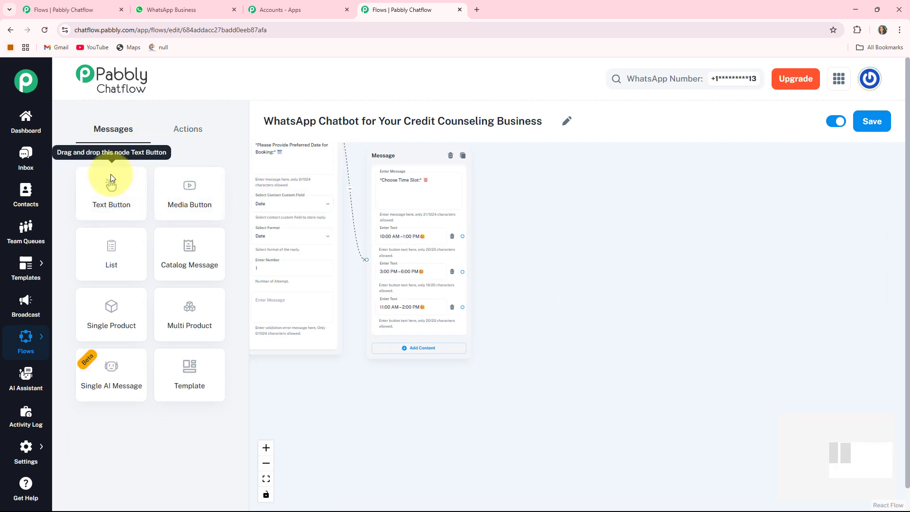
{"action": "scroll", "coordinate": [316, 368], "scroll_direction": "down", "scroll_amount": 3}
{"action": "left_click_drag", "start_coordinate": [317, 368], "coordinate": [599, 395]}
{"action": "left_click_drag", "start_coordinate": [316, 249], "coordinate": [746, 264]}
{"action": "scroll", "coordinate": [752, 258], "scroll_direction": "up", "scroll_amount": 5}
{"action": "scroll", "coordinate": [759, 236], "scroll_direction": "up", "scroll_amount": 1}
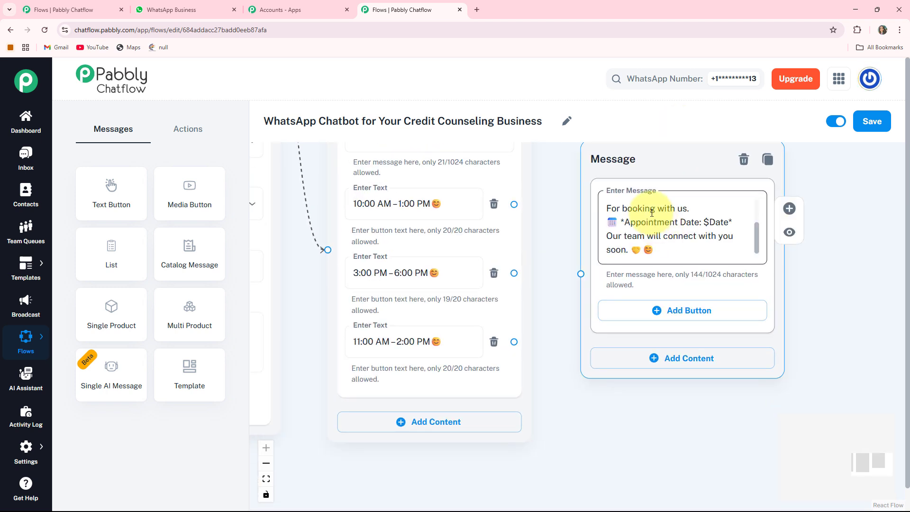
Step: Fill the new message with the "✅ *Booking Confirmed!*" text that thanks $FullName and gives the appointment date as $Date
{"action": "left_click", "coordinate": [652, 212]}
{"action": "scroll", "coordinate": [652, 213], "scroll_direction": "up", "scroll_amount": 1}
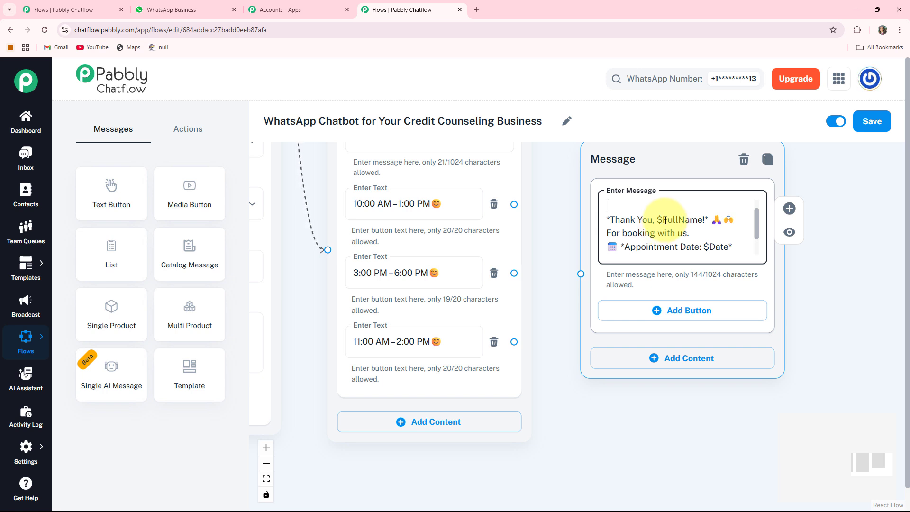
{"action": "key", "text": "Up"}
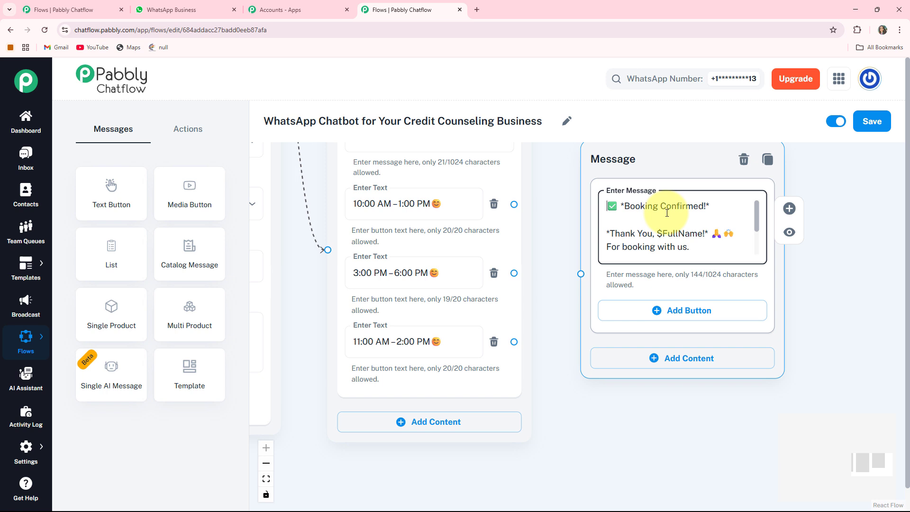
{"action": "left_click", "coordinate": [563, 217]}
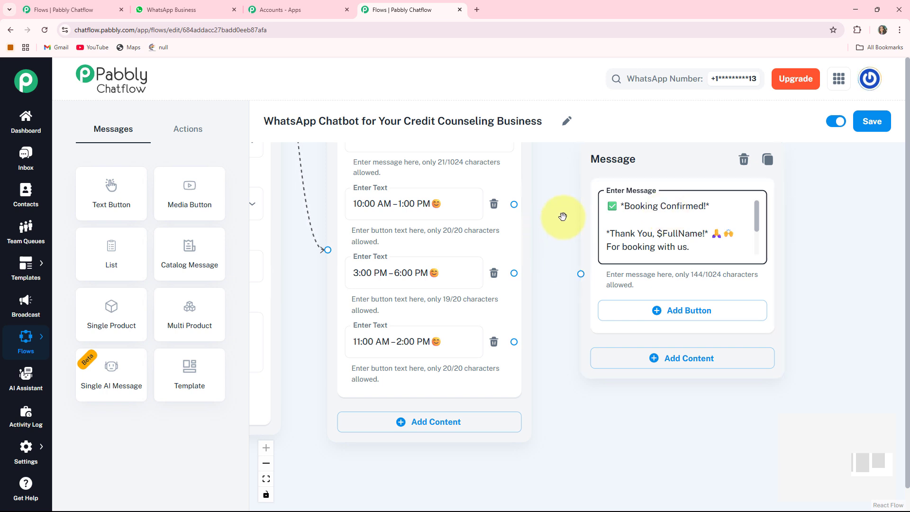
Step: Connect all three time-slot buttons to the booking confirmation message
{"action": "scroll", "coordinate": [563, 216], "scroll_direction": "down", "scroll_amount": 3}
{"action": "left_click", "coordinate": [528, 208]}
{"action": "left_click_drag", "start_coordinate": [533, 209], "coordinate": [575, 254]}
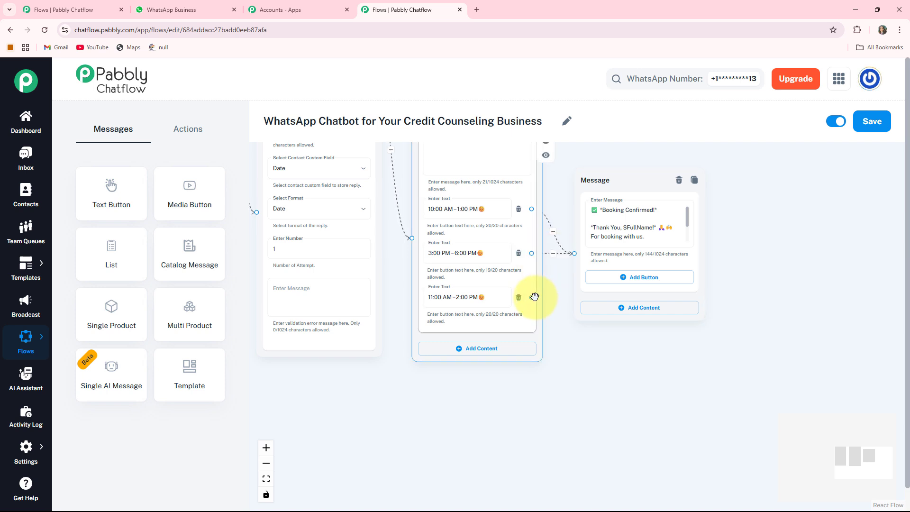
{"action": "left_click_drag", "start_coordinate": [532, 297], "coordinate": [574, 254]}
Step: Branch a Text + Button message off the Budgeting Tips button and fill it with the budgeting tips text ending in the "*Weekly Check-In*" tip
{"action": "left_click", "coordinate": [266, 478]}
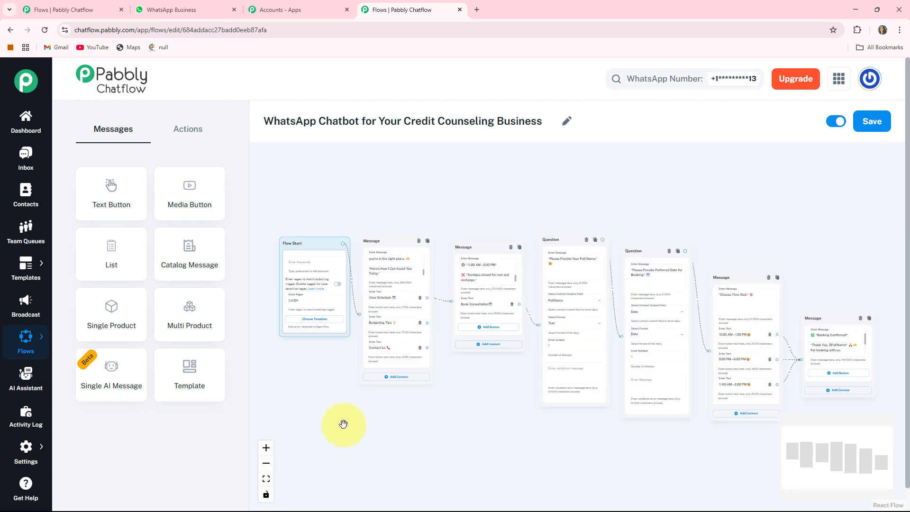
{"action": "scroll", "coordinate": [418, 410], "scroll_direction": "up", "scroll_amount": 5}
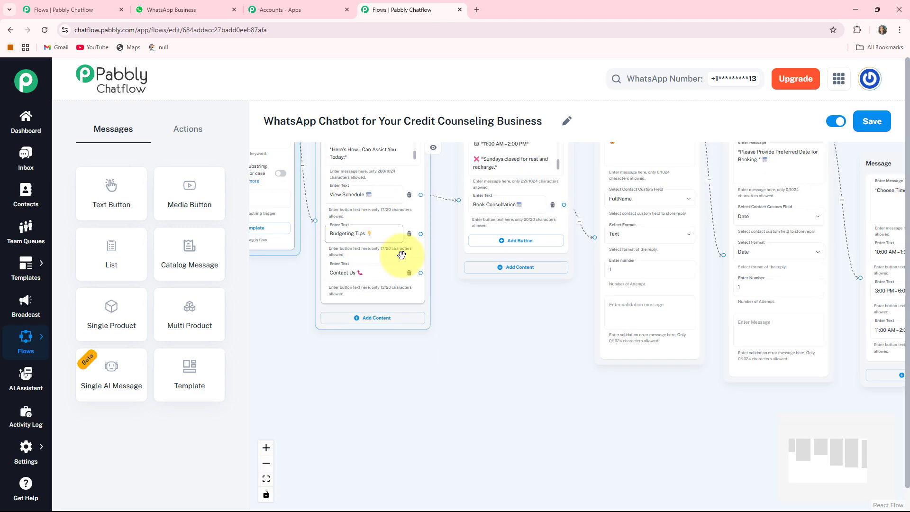
{"action": "left_click_drag", "start_coordinate": [500, 380], "coordinate": [526, 424]}
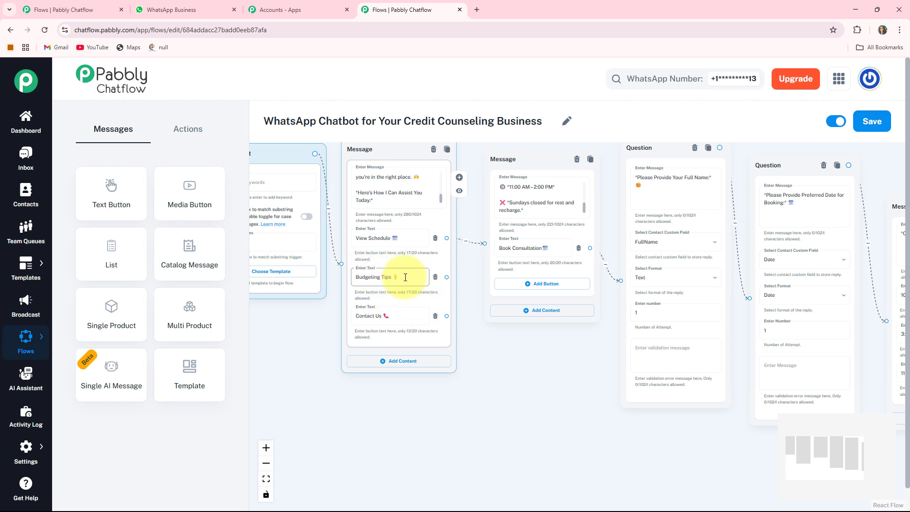
{"action": "left_click_drag", "start_coordinate": [545, 380], "coordinate": [549, 320]}
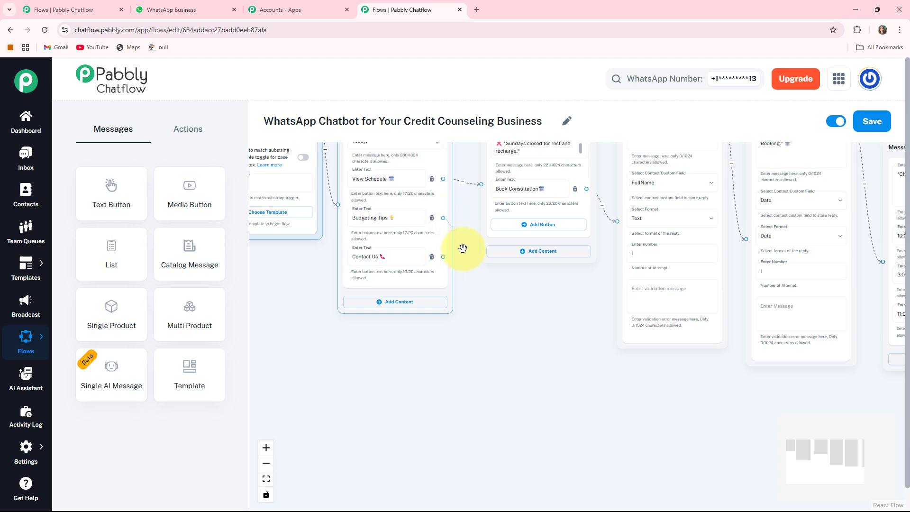
{"action": "left_click_drag", "start_coordinate": [486, 341], "coordinate": [486, 343]}
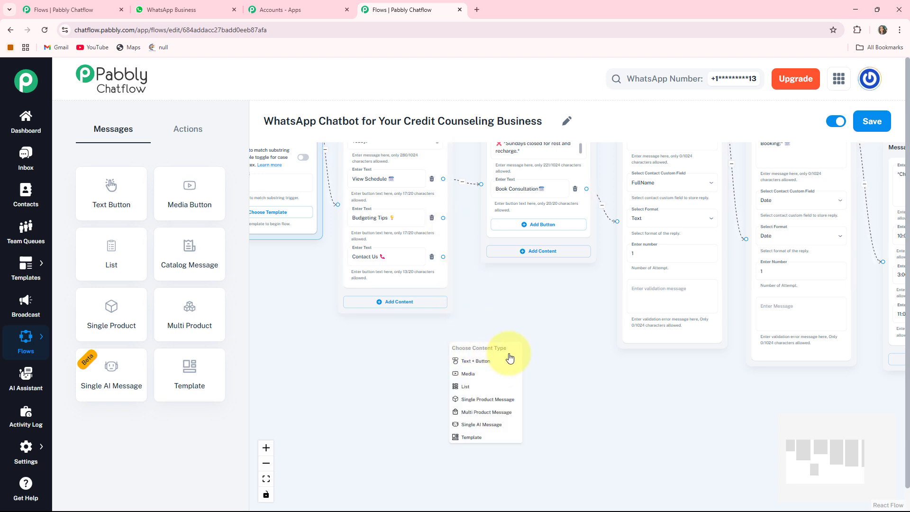
{"action": "left_click", "coordinate": [476, 362]}
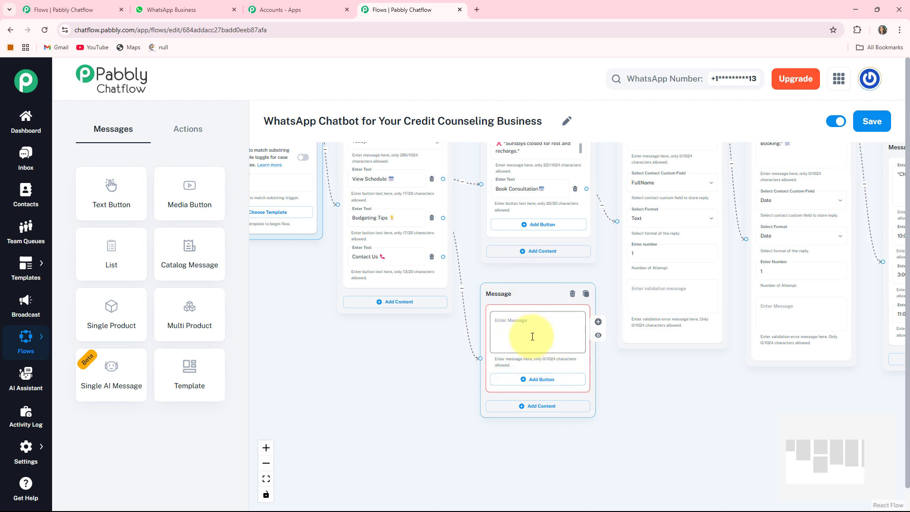
{"action": "left_click", "coordinate": [533, 336]}
{"action": "key", "text": "ctrl+v"}
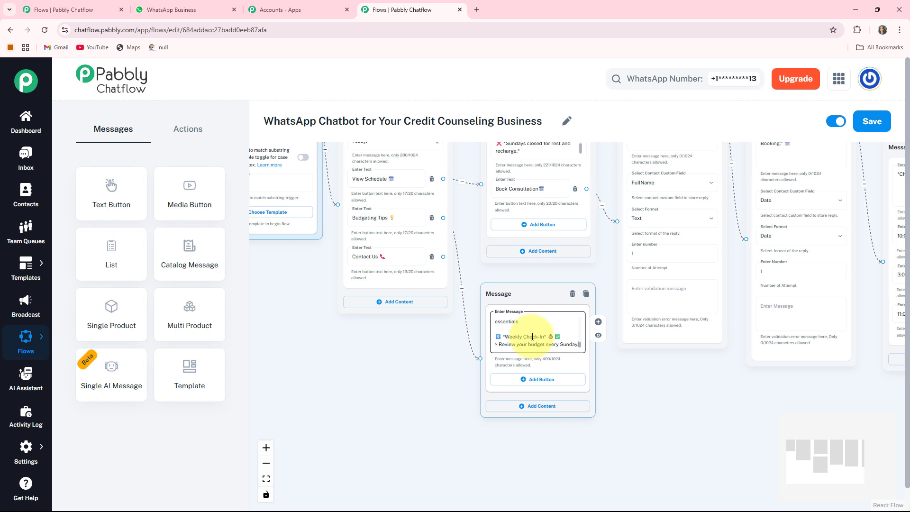
Step: Branch a Text + Button message off the Contact Us button and fill it with the "*ClearPath Credit Counseling!*" contact text
{"action": "left_click_drag", "start_coordinate": [328, 360], "coordinate": [347, 399]}
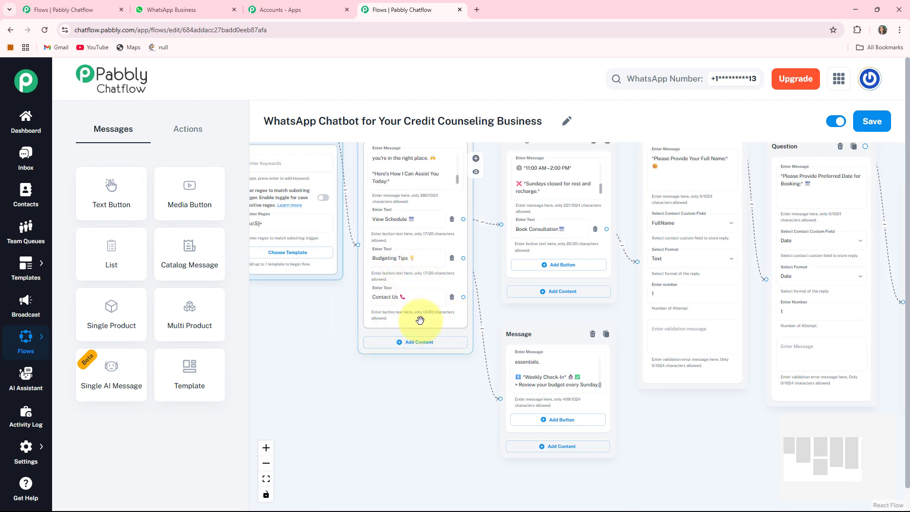
{"action": "scroll", "coordinate": [417, 319], "scroll_direction": "up", "scroll_amount": 3}
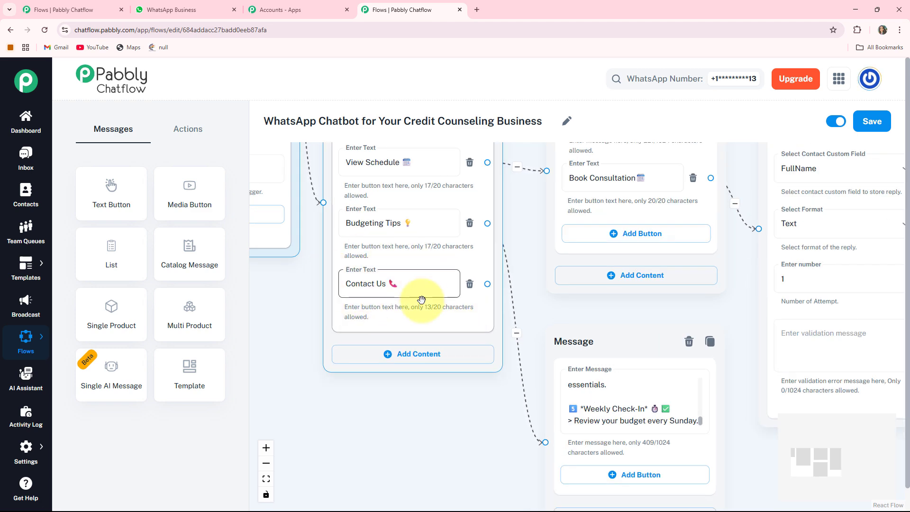
{"action": "left_click_drag", "start_coordinate": [419, 429], "coordinate": [414, 402]}
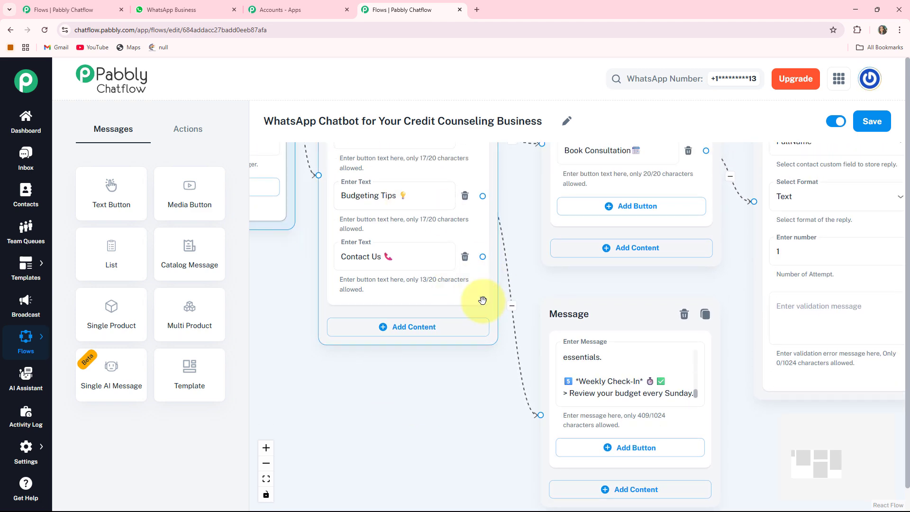
{"action": "left_click_drag", "start_coordinate": [483, 256], "coordinate": [329, 417]}
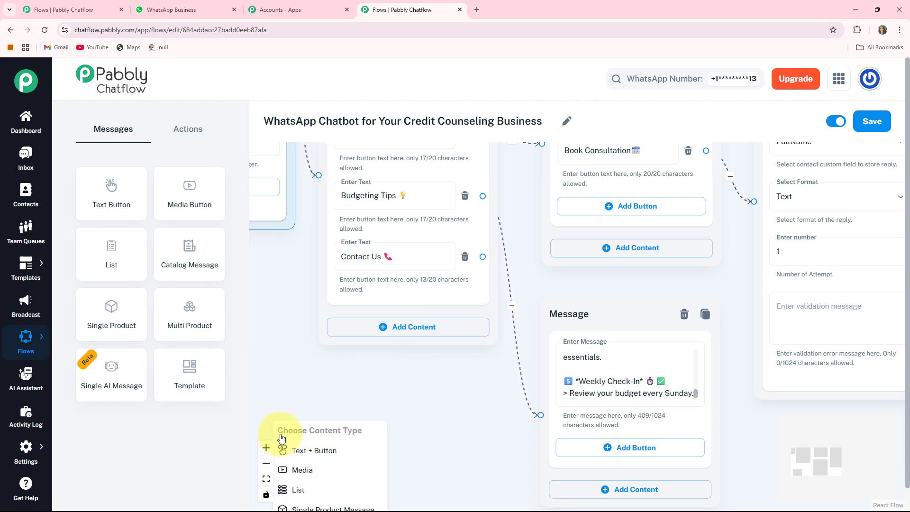
{"action": "left_click", "coordinate": [306, 452]}
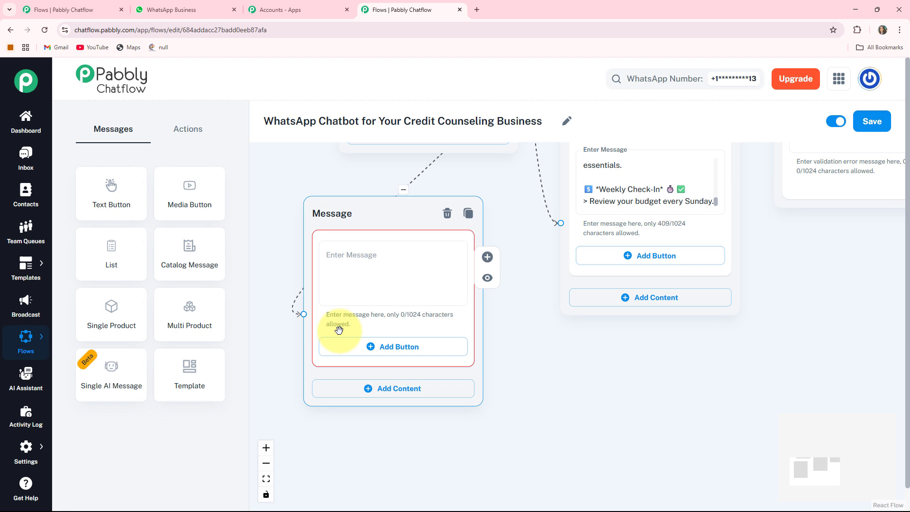
{"action": "key", "text": "ctrl+v"}
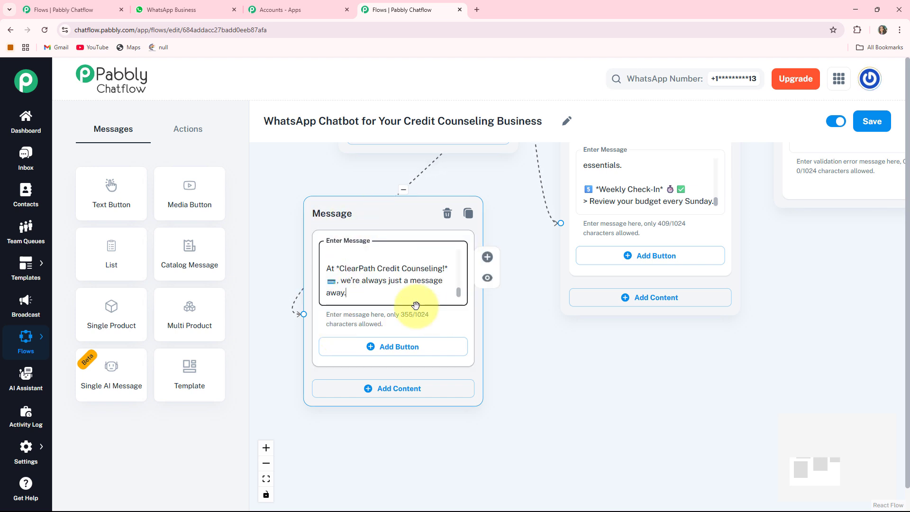
Step: Move the Flow Start node slightly lower beside the welcome message and save the flow
{"action": "left_click", "coordinate": [267, 479]}
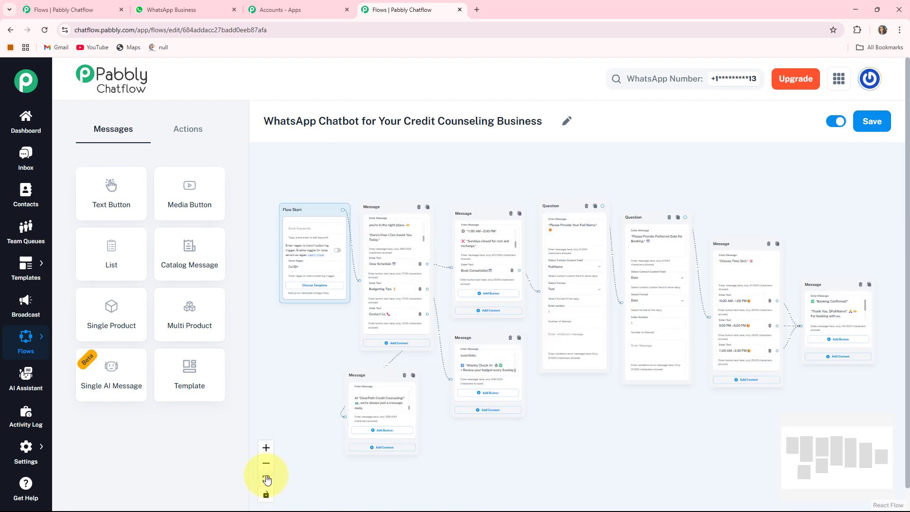
{"action": "left_click_drag", "start_coordinate": [311, 206], "coordinate": [299, 243]}
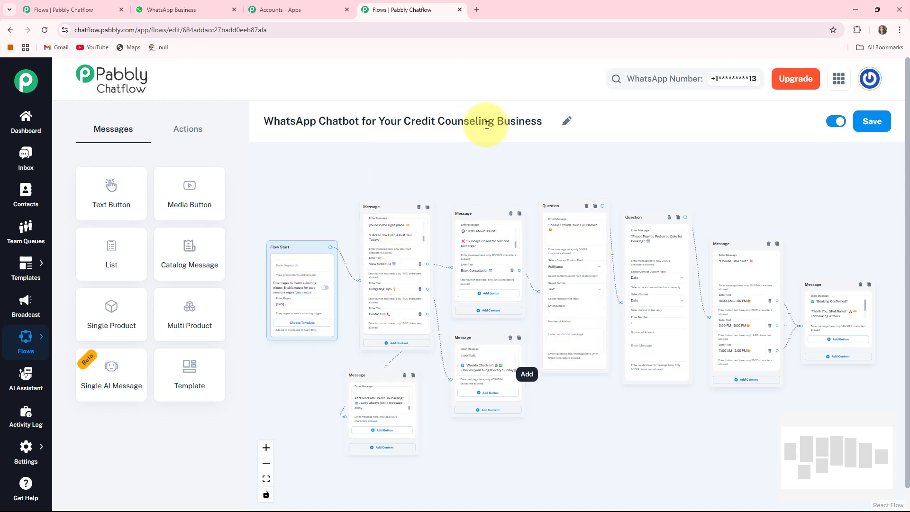
{"action": "left_click", "coordinate": [588, 216]}
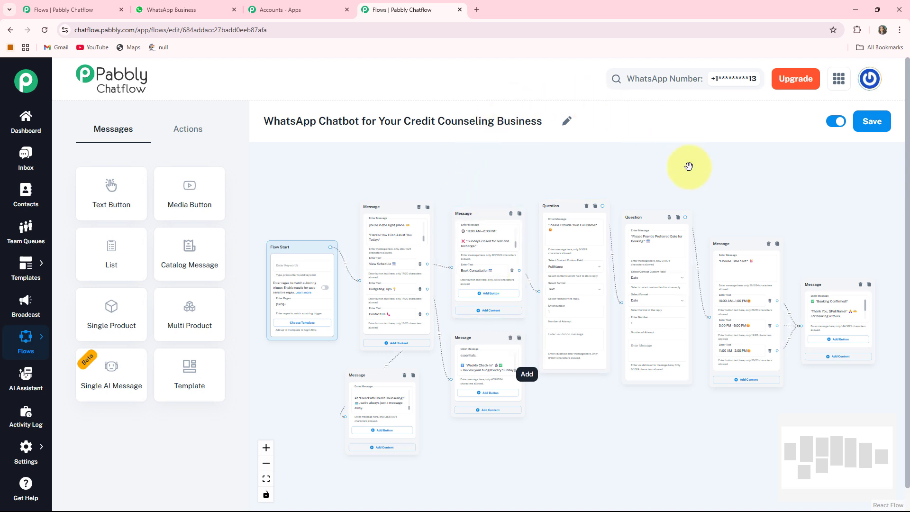
{"action": "left_click", "coordinate": [885, 120]}
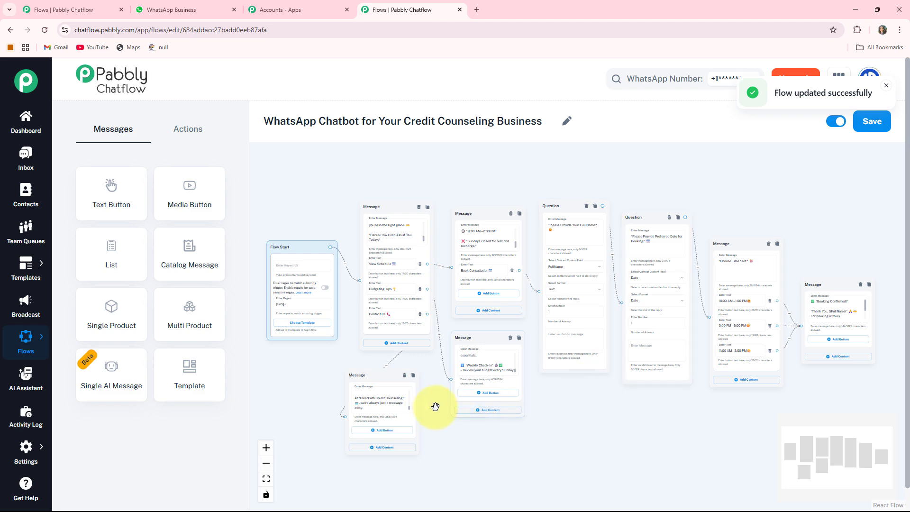
Step: Switch to WhatsApp Web and review the Credit Counseling Business chat from the welcome menu through the consultation booking replies
{"action": "left_click", "coordinate": [183, 9]}
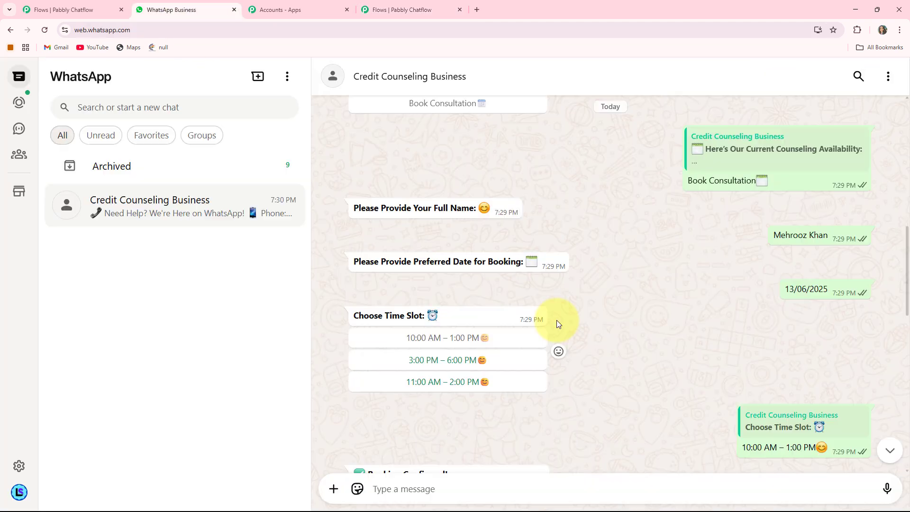
{"action": "scroll", "coordinate": [557, 319], "scroll_direction": "up", "scroll_amount": 3}
{"action": "scroll", "coordinate": [560, 319], "scroll_direction": "down", "scroll_amount": 5}
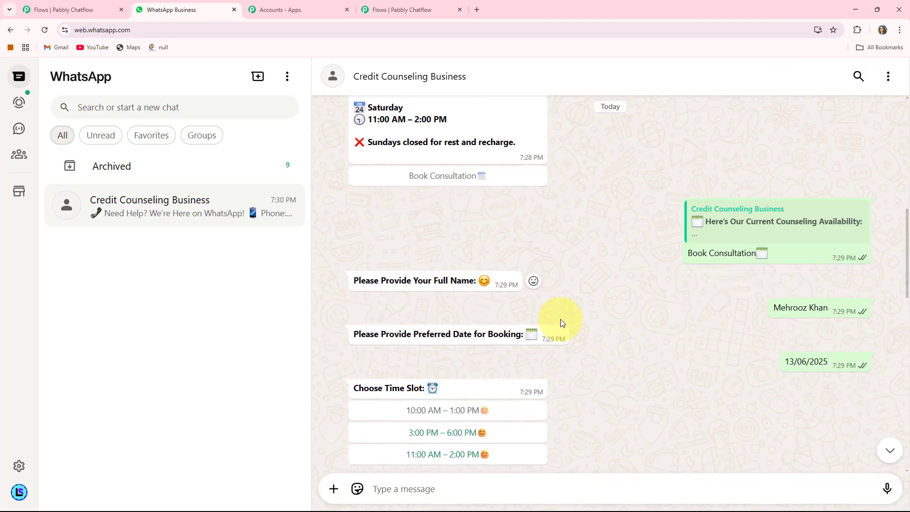
{"action": "scroll", "coordinate": [560, 313], "scroll_direction": "down", "scroll_amount": 1}
{"action": "scroll", "coordinate": [559, 312], "scroll_direction": "up", "scroll_amount": 5}
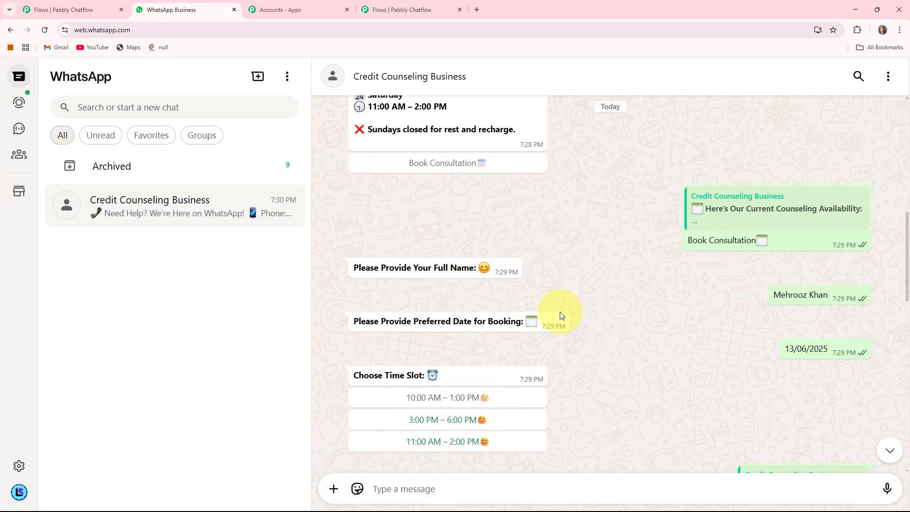
{"action": "scroll", "coordinate": [560, 312], "scroll_direction": "down", "scroll_amount": 8}
{"action": "scroll", "coordinate": [560, 311], "scroll_direction": "up", "scroll_amount": 4}
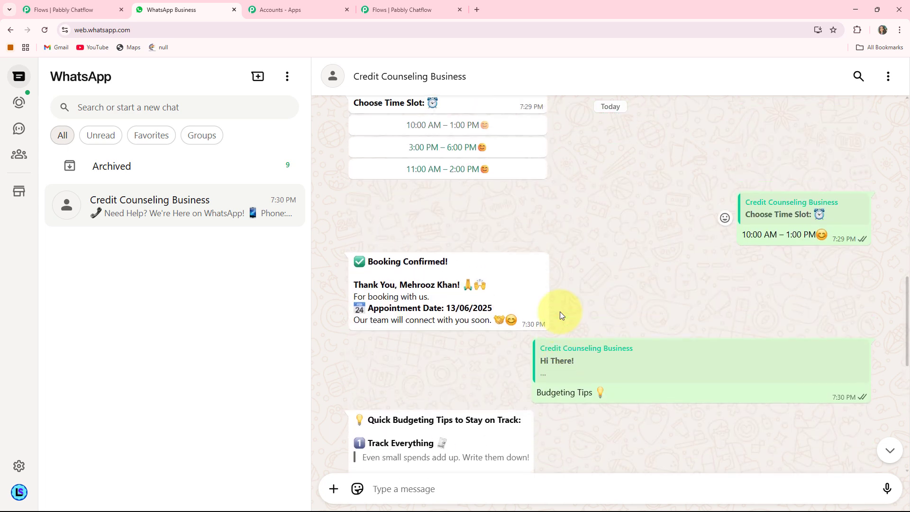
{"action": "scroll", "coordinate": [559, 312], "scroll_direction": "up", "scroll_amount": 10}
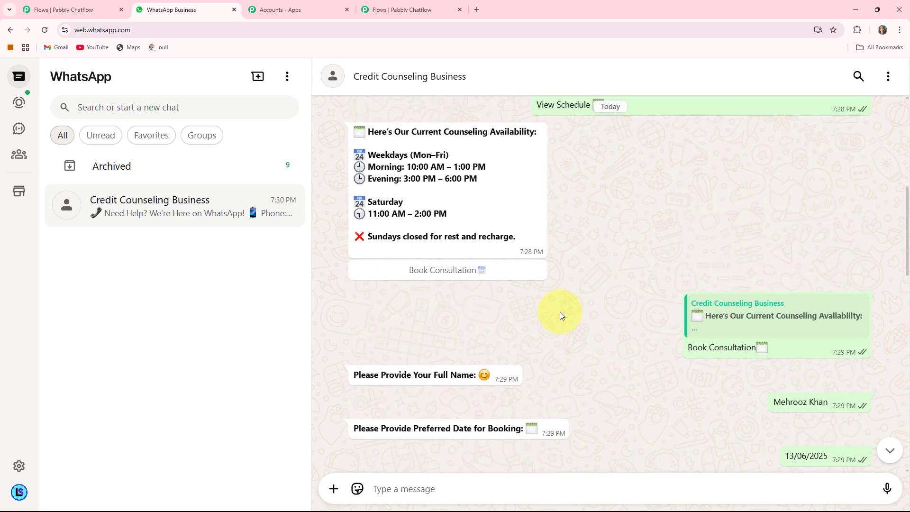
{"action": "scroll", "coordinate": [561, 315], "scroll_direction": "down", "scroll_amount": 2}
{"action": "scroll", "coordinate": [655, 270], "scroll_direction": "up", "scroll_amount": 4}
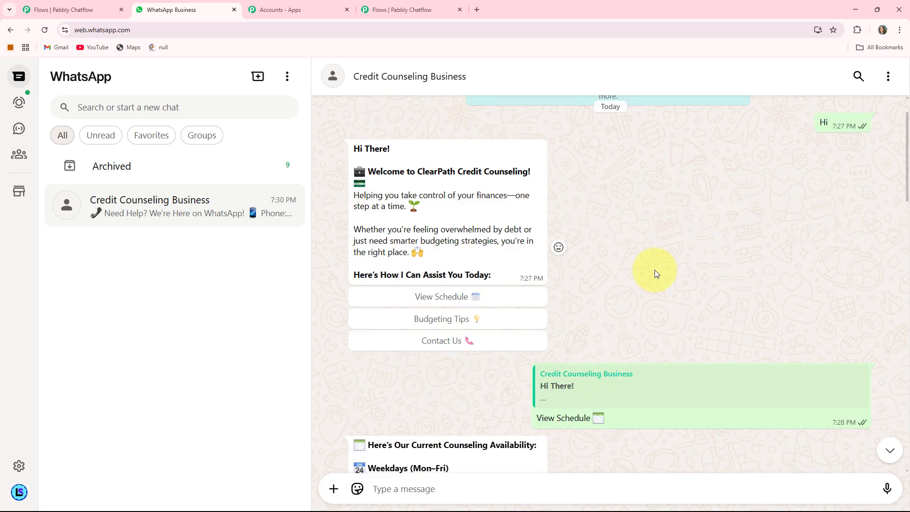
{"action": "scroll", "coordinate": [655, 270], "scroll_direction": "down", "scroll_amount": 7}
{"action": "scroll", "coordinate": [655, 270], "scroll_direction": "up", "scroll_amount": 6}
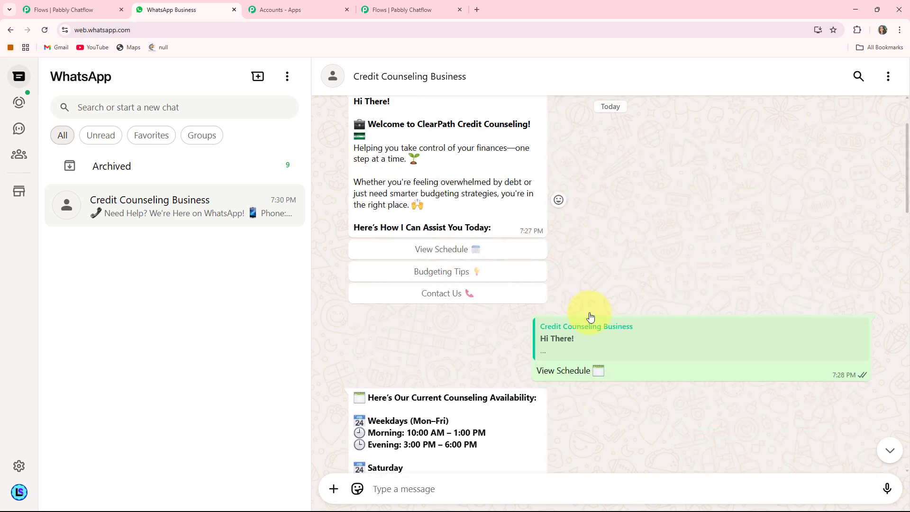
{"action": "scroll", "coordinate": [650, 304], "scroll_direction": "down", "scroll_amount": 5}
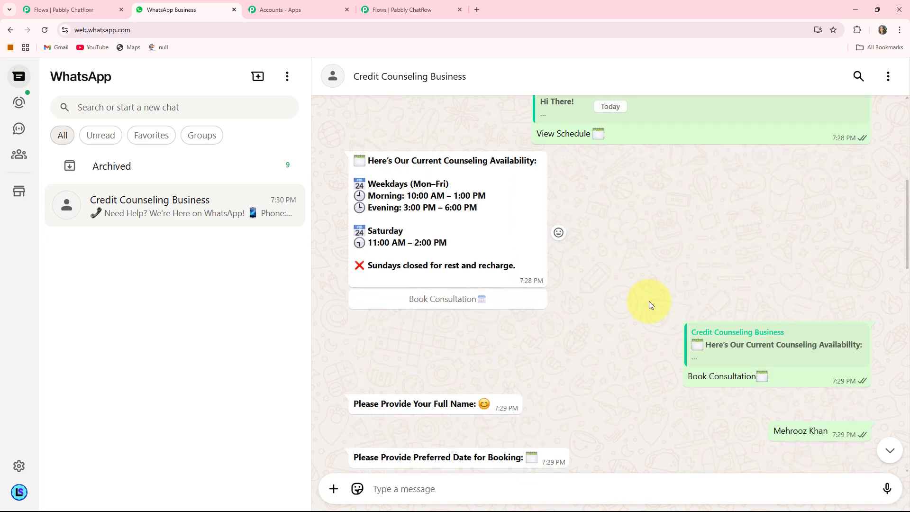
{"action": "scroll", "coordinate": [650, 304], "scroll_direction": "down", "scroll_amount": 5}
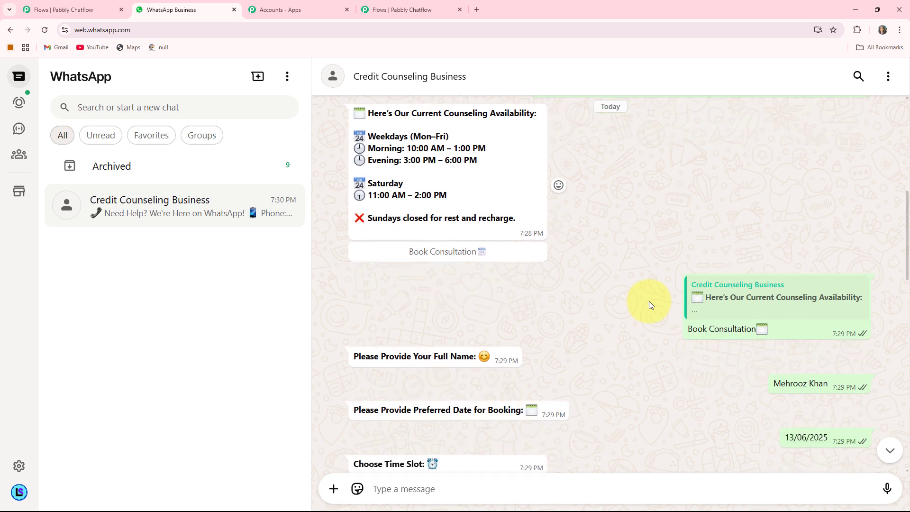
{"action": "scroll", "coordinate": [650, 301], "scroll_direction": "down", "scroll_amount": 2}
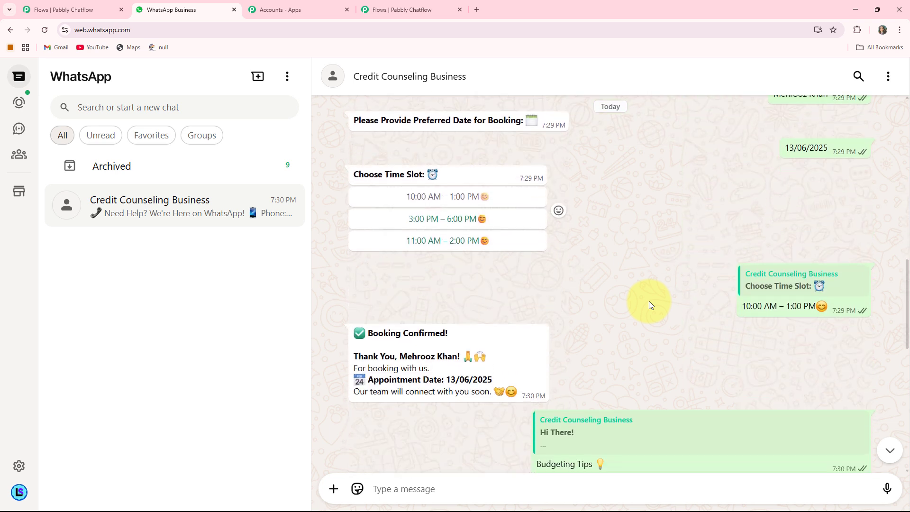